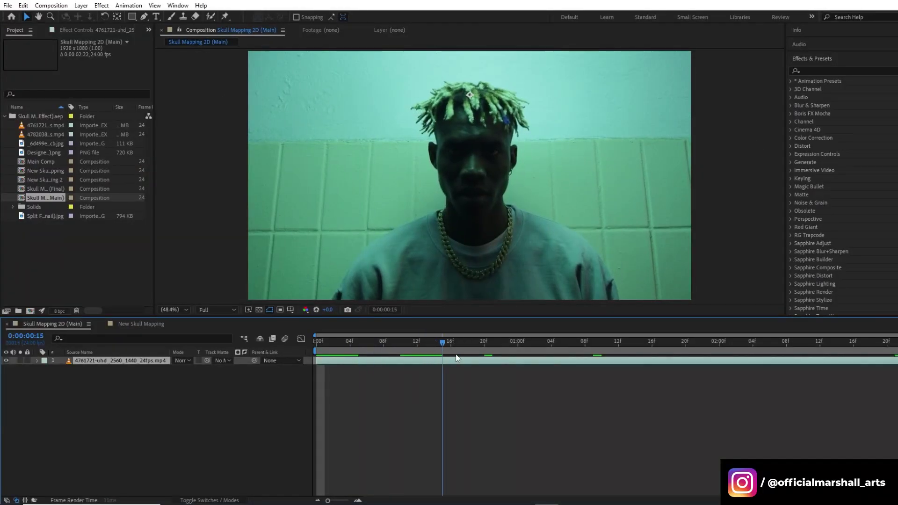
Preview the clip, then duplicate the footage layer at frame 0 with Ctrl+D
{"action": "key", "text": "space"}
{"action": "left_click_drag", "start_coordinate": [566, 361], "coordinate": [483, 377]}
{"action": "key", "text": "Home"}
{"action": "left_click", "coordinate": [341, 361]}
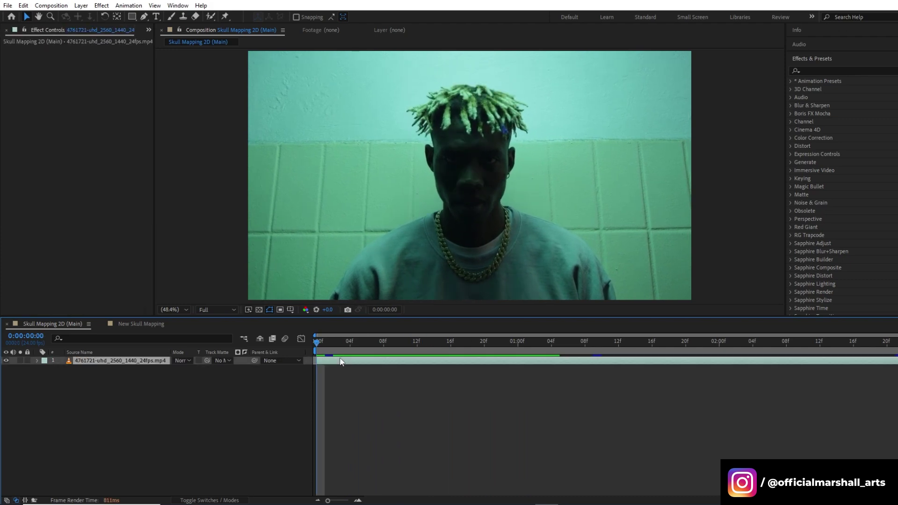
{"action": "key", "text": "ctrl+d"}
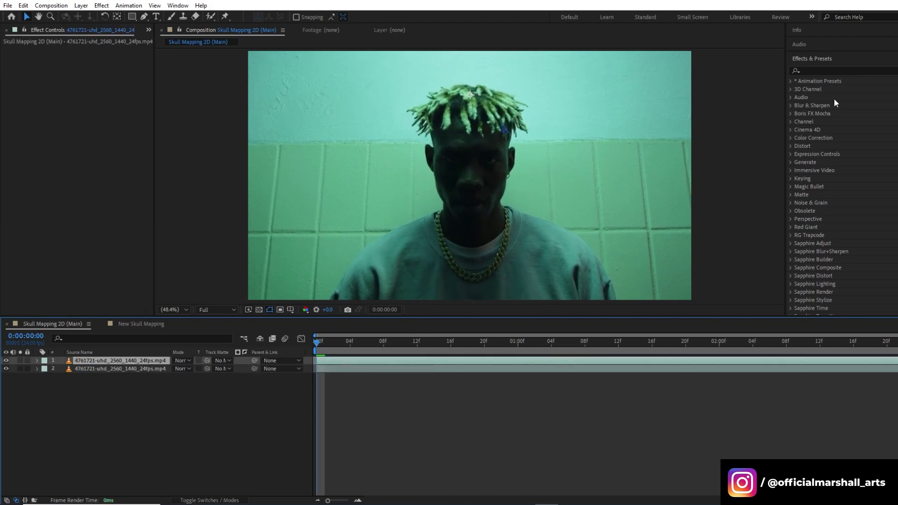
Start Track Motion on the top footage layer and centre the face in the Layer view
{"action": "left_click", "coordinate": [828, 59]}
{"action": "left_click", "coordinate": [807, 130]}
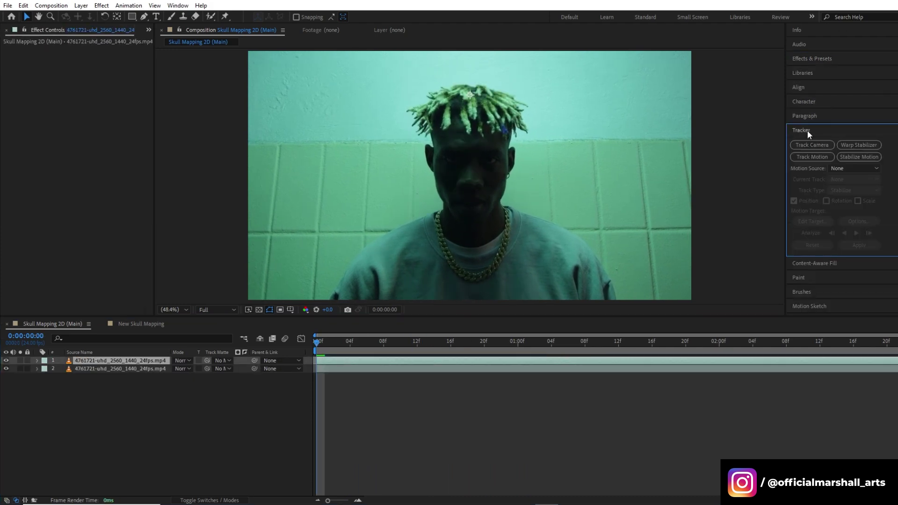
{"action": "left_click", "coordinate": [812, 157]}
{"action": "scroll", "coordinate": [475, 186], "scroll_direction": "up", "scroll_amount": 5}
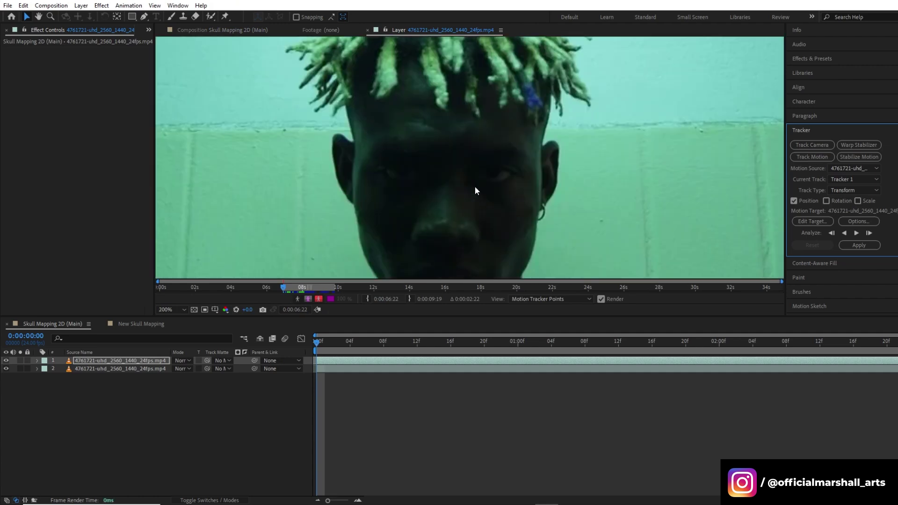
{"action": "scroll", "coordinate": [475, 186], "scroll_direction": "down", "scroll_amount": 2}
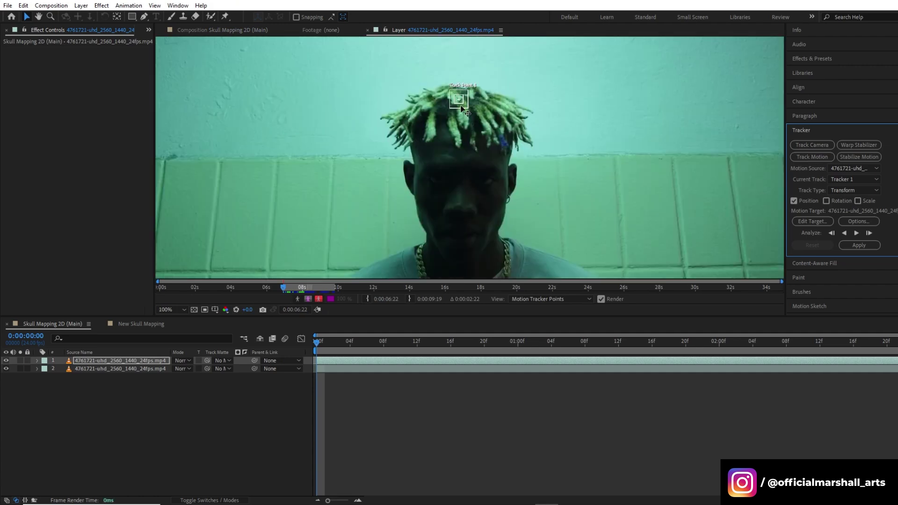
{"action": "scroll", "coordinate": [460, 108], "scroll_direction": "up", "scroll_amount": 4}
{"action": "left_click_drag", "start_coordinate": [479, 162], "coordinate": [445, 167]}
Place Track Point 1 on the nose and analyze forward to about 0:00:02:21
{"action": "left_click", "coordinate": [858, 245]}
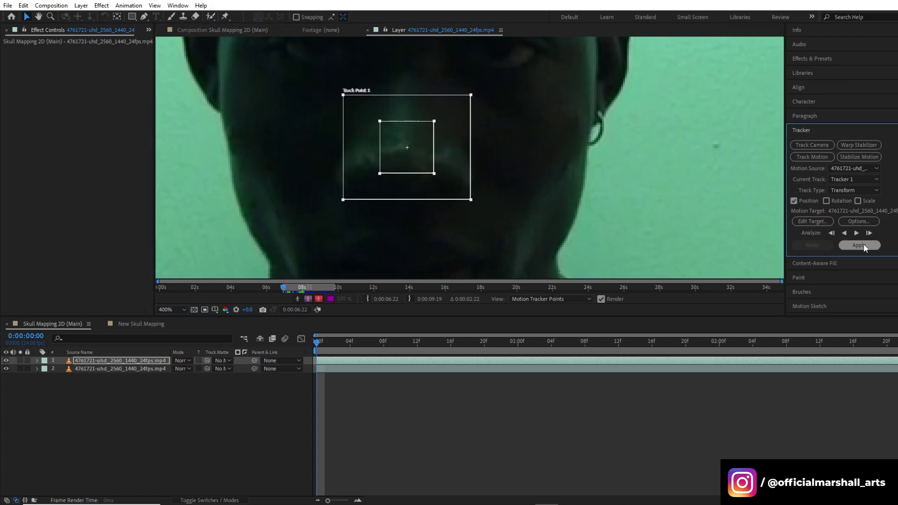
{"action": "left_click", "coordinate": [869, 233]}
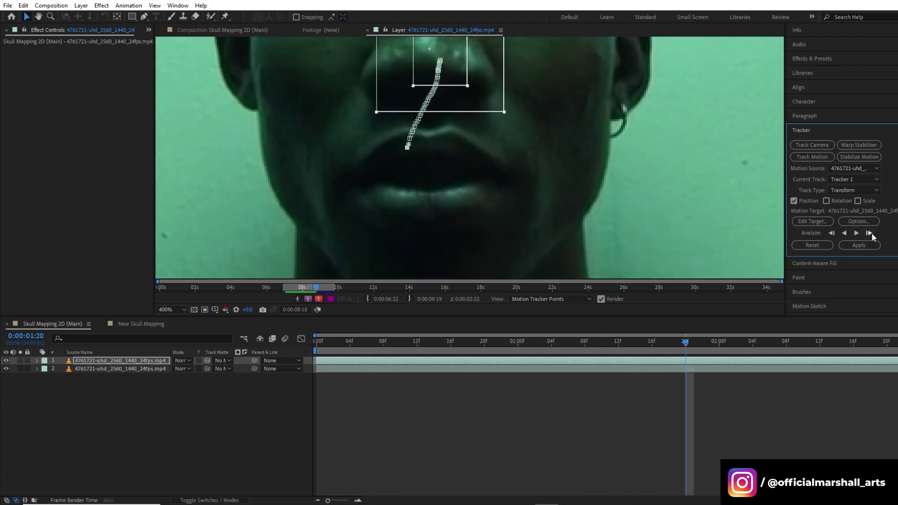
{"action": "left_click", "coordinate": [869, 233]}
{"action": "left_click_drag", "start_coordinate": [710, 366], "coordinate": [668, 365]}
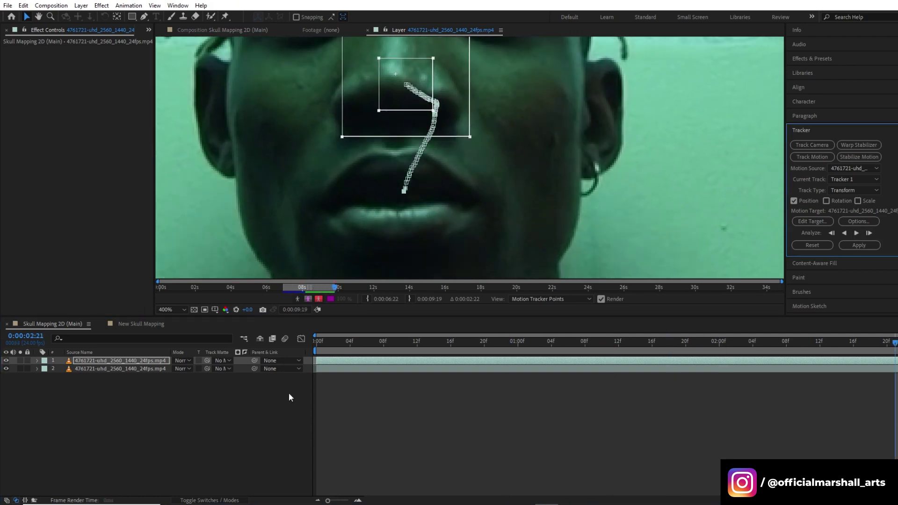
Add a new Null Object and set Null 5 as the tracker's motion target
{"action": "right_click", "coordinate": [293, 384]}
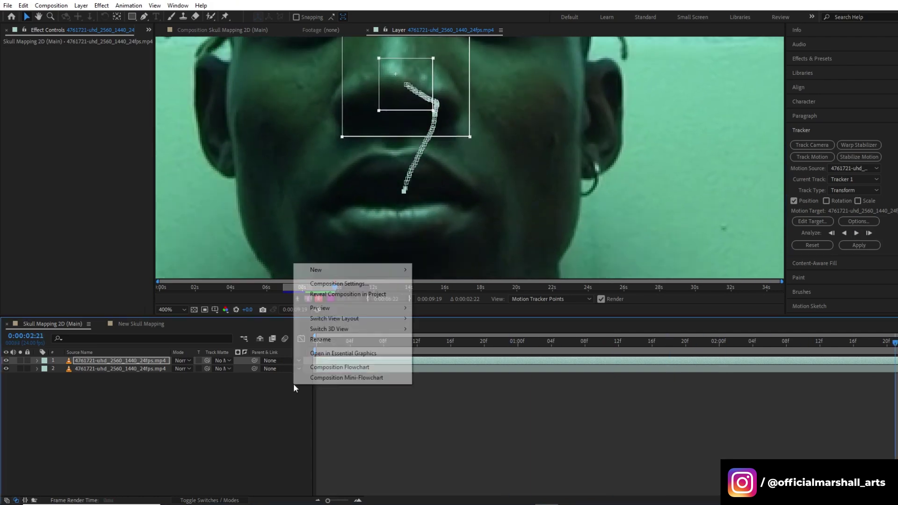
{"action": "mouse_move", "coordinate": [322, 270]}
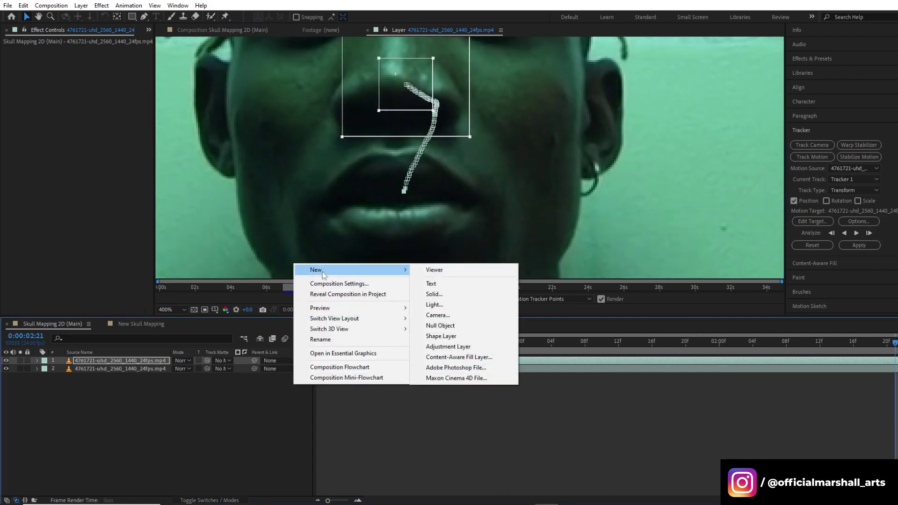
{"action": "left_click", "coordinate": [432, 326]}
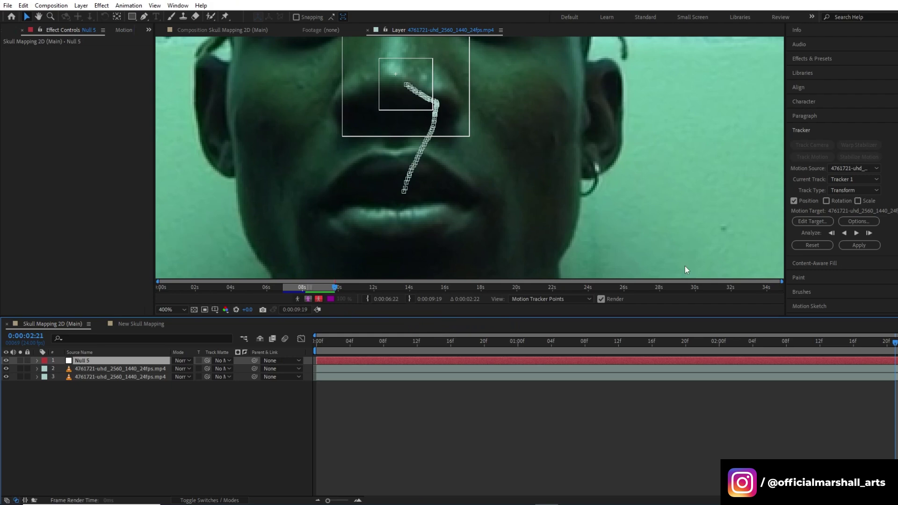
{"action": "left_click", "coordinate": [813, 221]}
{"action": "left_click", "coordinate": [495, 239]}
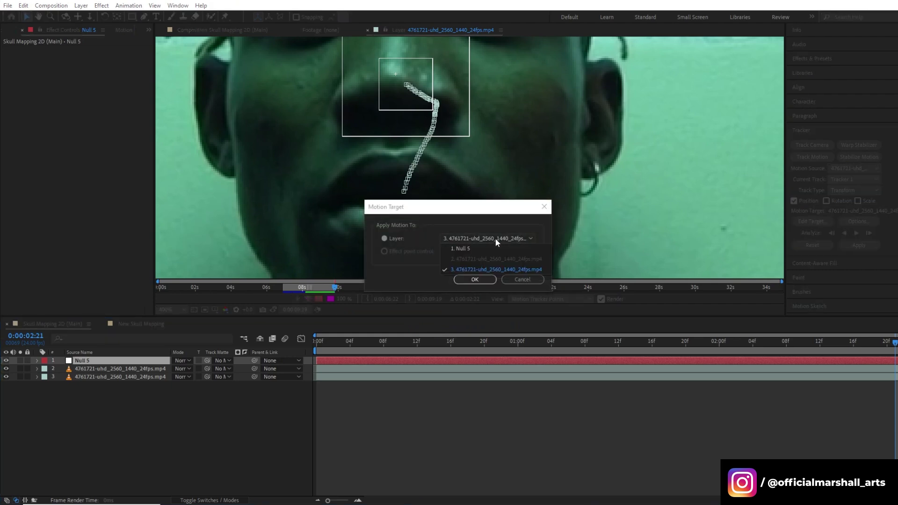
{"action": "left_click", "coordinate": [470, 248]}
{"action": "left_click", "coordinate": [475, 279]}
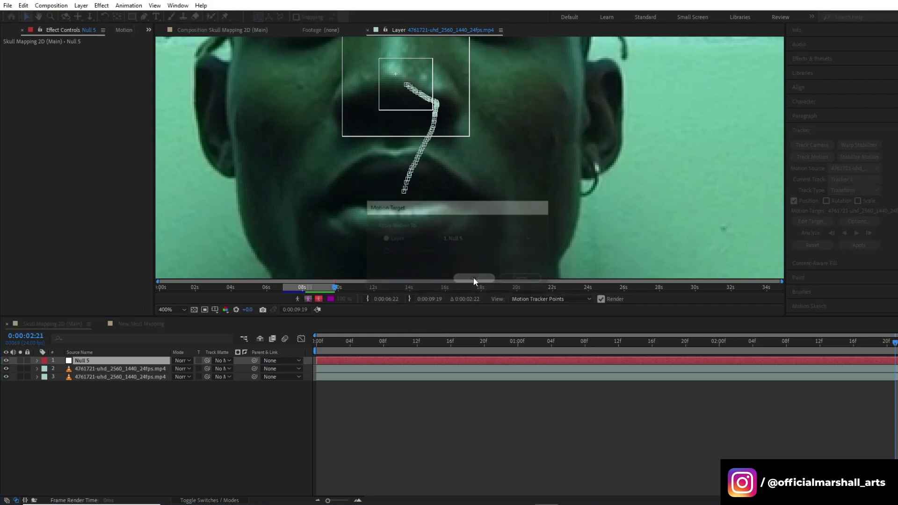
Apply the X and Y track to Null 5, check its keyframes, and preview
{"action": "left_click", "coordinate": [856, 245]}
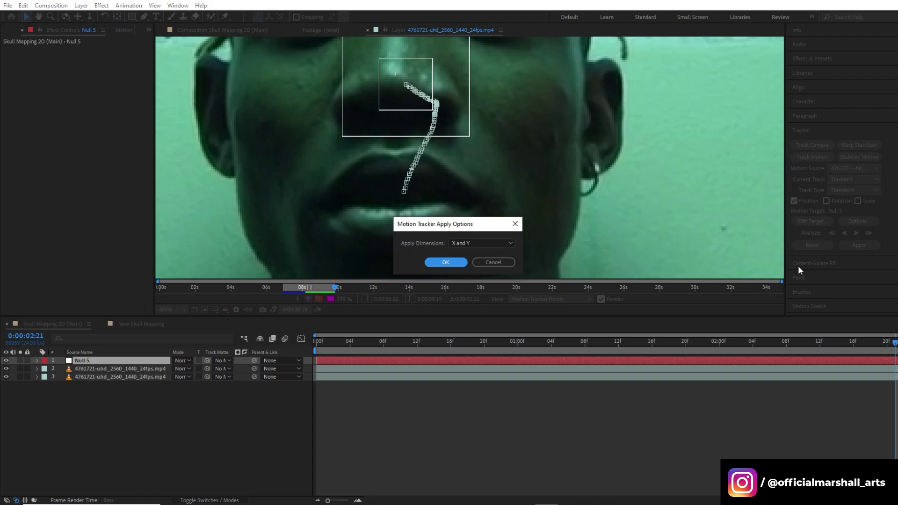
{"action": "left_click", "coordinate": [450, 263]}
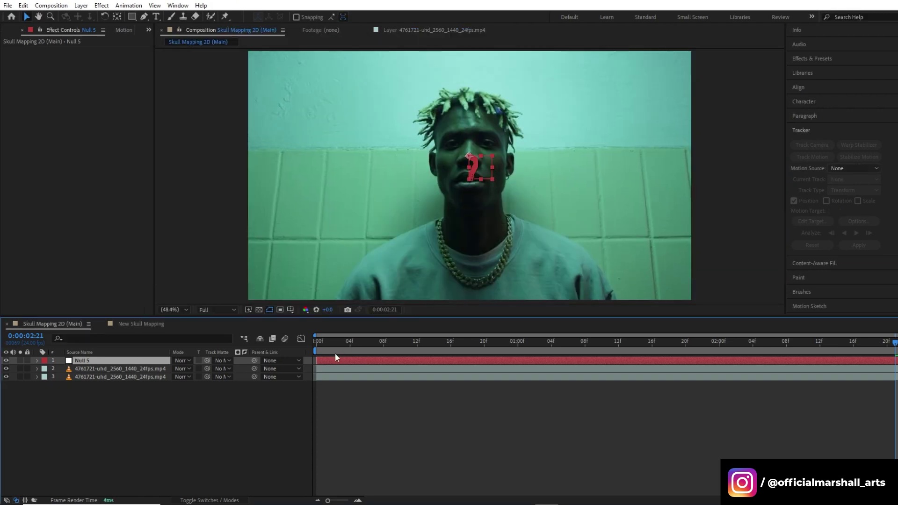
{"action": "left_click_drag", "start_coordinate": [335, 352], "coordinate": [320, 352]}
{"action": "key", "text": "u"}
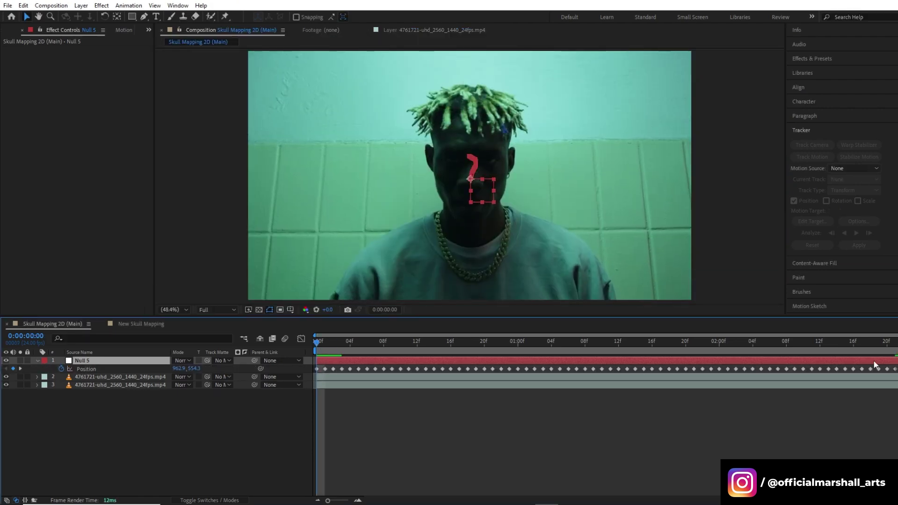
{"action": "key", "text": "u"}
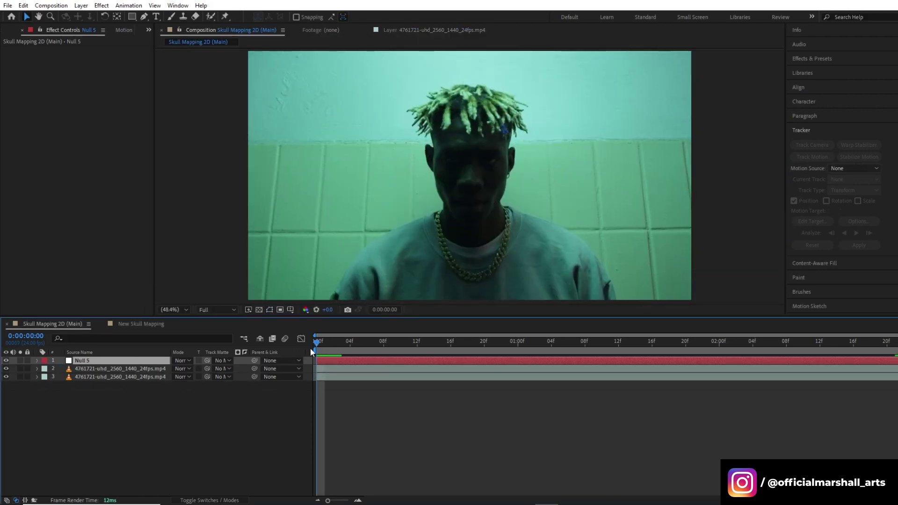
{"action": "key", "text": "space"}
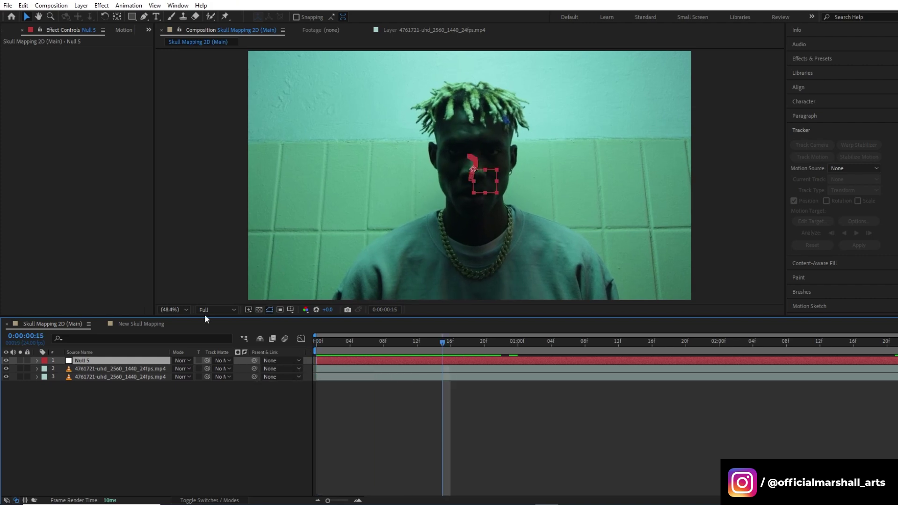
Place Designer (4).png from the Project panel into the timeline above Null 5
{"action": "left_click", "coordinate": [149, 30]}
{"action": "left_click", "coordinate": [161, 41]}
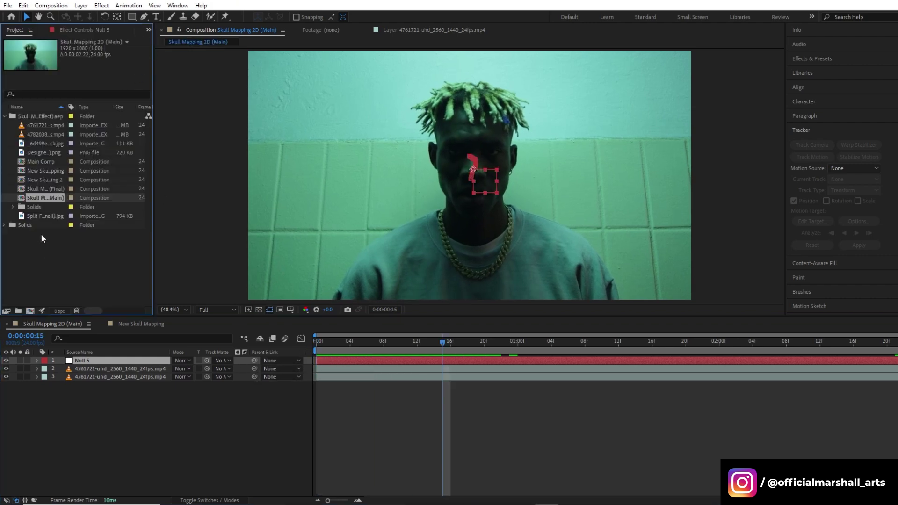
{"action": "left_click", "coordinate": [29, 216]}
{"action": "left_click", "coordinate": [43, 153]}
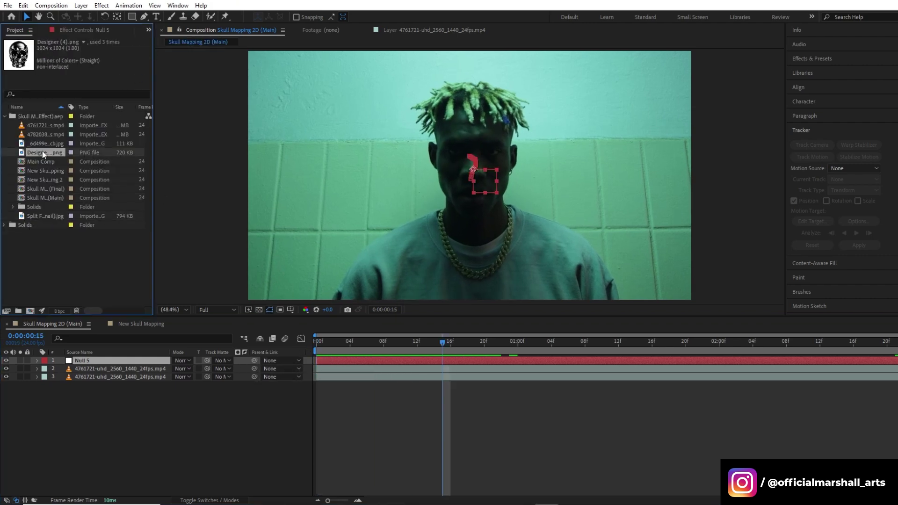
{"action": "left_click_drag", "start_coordinate": [53, 155], "coordinate": [124, 360]}
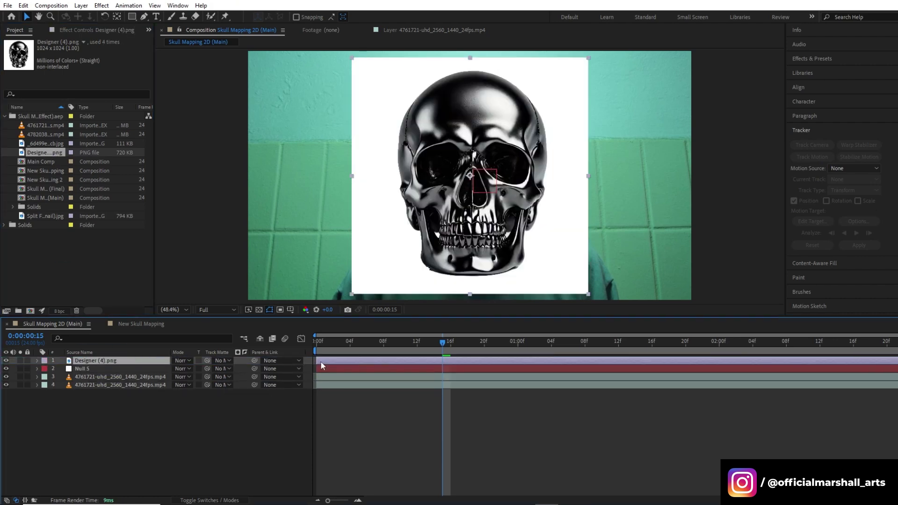
Apply Extract to the skull layer and lower White Point to 253 to key out white
{"action": "left_click", "coordinate": [813, 58]}
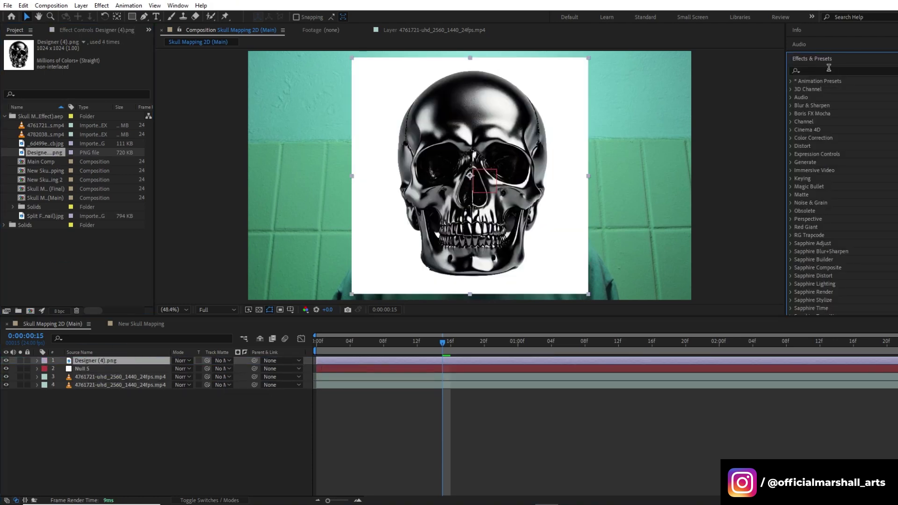
{"action": "left_click", "coordinate": [829, 70]}
{"action": "type", "text": "xtract"}
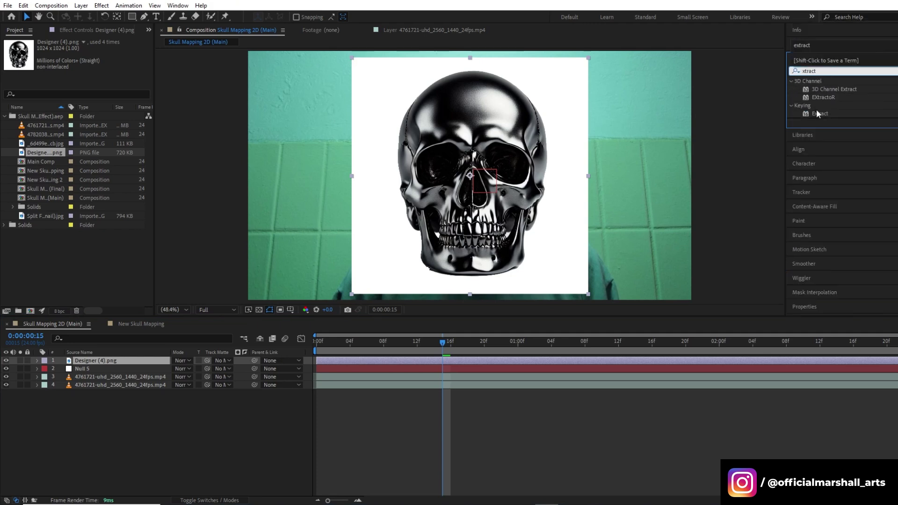
{"action": "left_click_drag", "start_coordinate": [815, 113], "coordinate": [447, 360]}
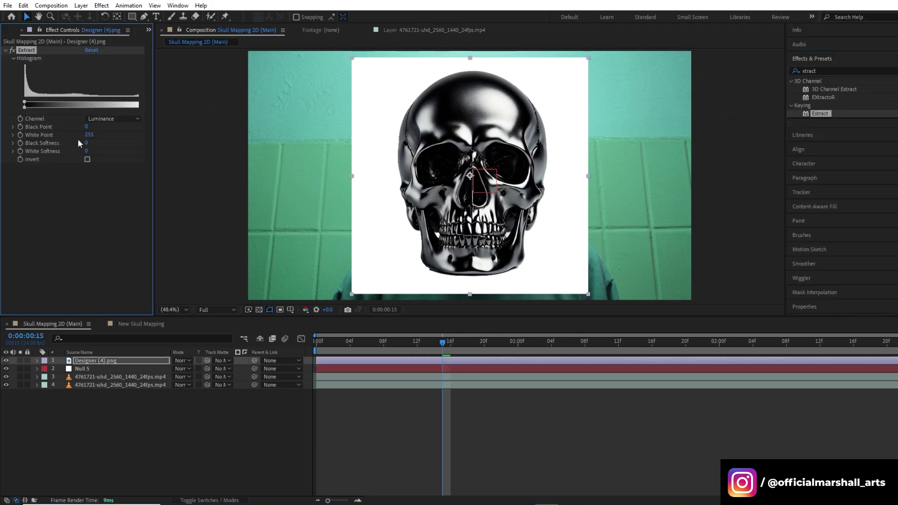
{"action": "left_click_drag", "start_coordinate": [89, 137], "coordinate": [88, 136]}
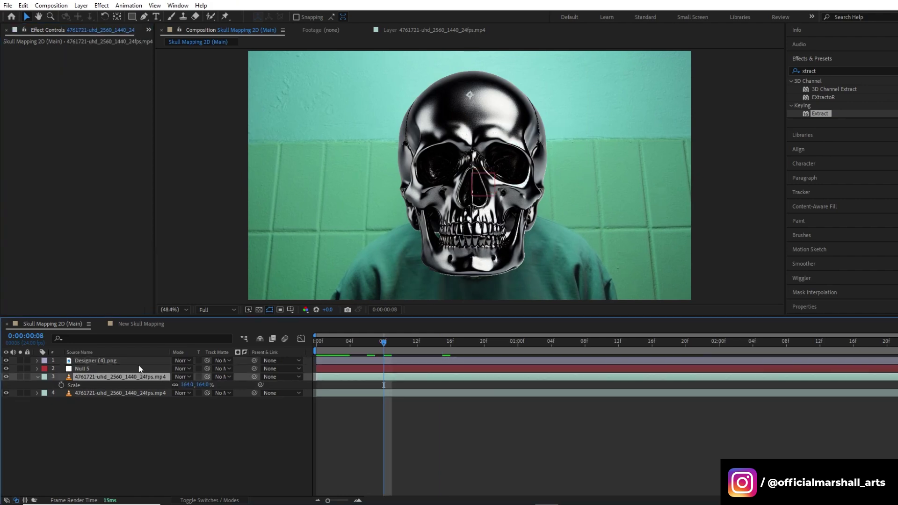
{"action": "left_click", "coordinate": [127, 361]}
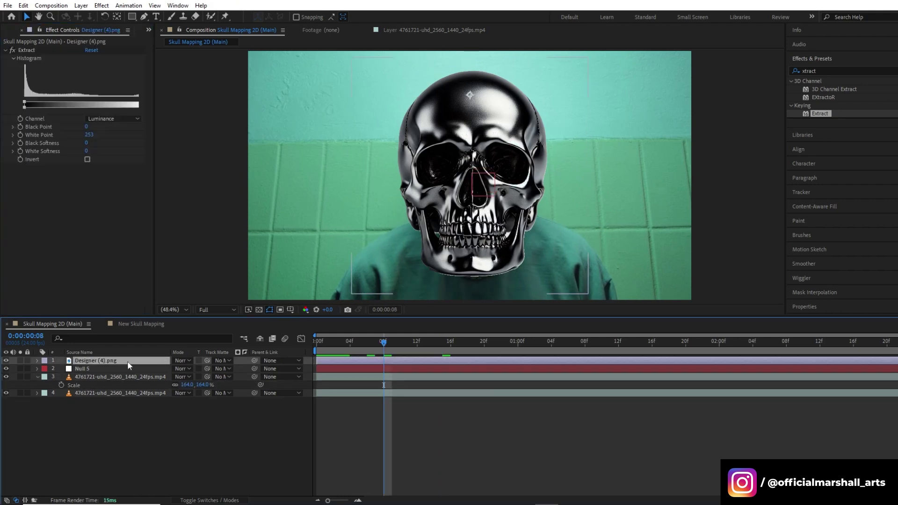
Lower the skull layer's opacity (60, then about 12%) to see the face beneath
{"action": "key", "text": "t"}
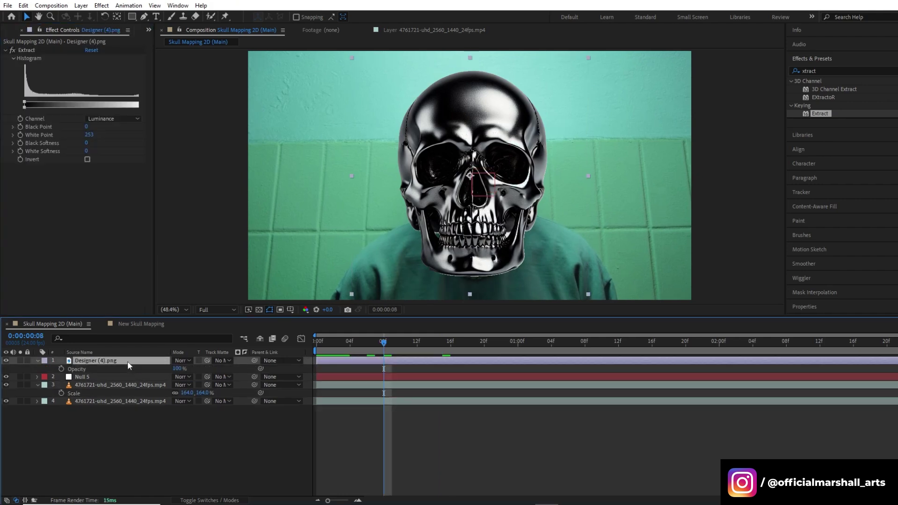
{"action": "left_click", "coordinate": [175, 369]}
{"action": "type", "text": "60"}
{"action": "key", "text": "Return"}
{"action": "mouse_move", "coordinate": [159, 370]}
{"action": "left_mouse_down"}
{"action": "mouse_move", "coordinate": [141, 372]}
{"action": "mouse_move", "coordinate": [180, 370]}
{"action": "mouse_move", "coordinate": [169, 369]}
{"action": "left_mouse_up"}
Scale the skull to 59%, move it up over the face, and set opacity to 37%
{"action": "left_click", "coordinate": [134, 362]}
{"action": "left_click", "coordinate": [470, 187]}
{"action": "left_click_drag", "start_coordinate": [469, 187], "coordinate": [470, 173]}
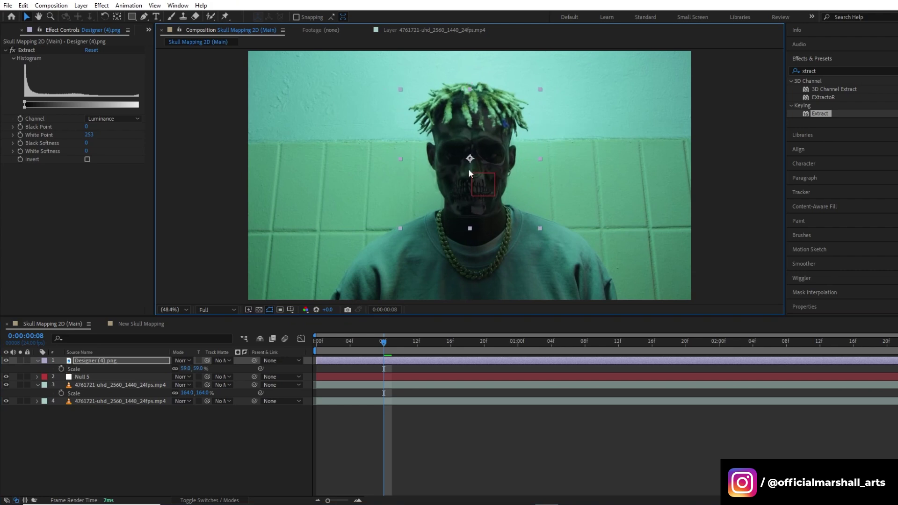
{"action": "left_click", "coordinate": [154, 361]}
{"action": "key", "text": "s"}
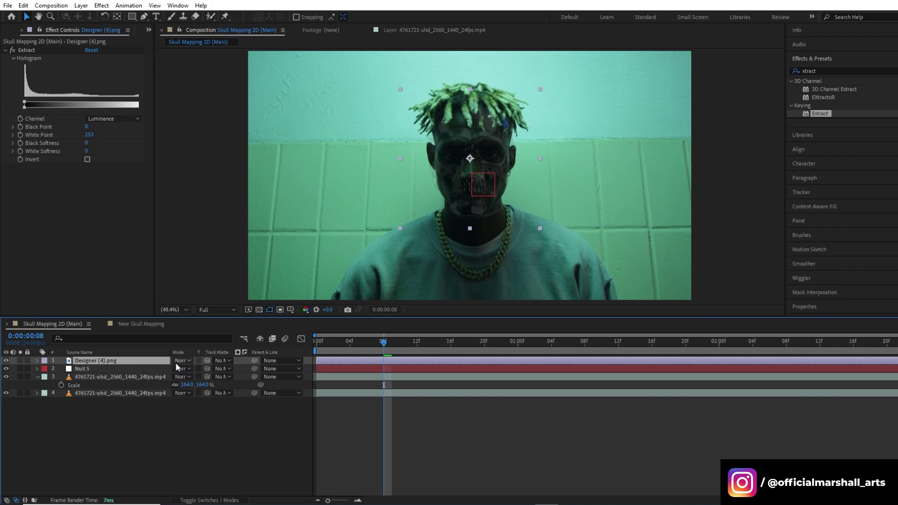
{"action": "key", "text": "t"}
{"action": "mouse_move", "coordinate": [176, 368]}
{"action": "left_mouse_down"}
{"action": "mouse_move", "coordinate": [191, 374]}
{"action": "mouse_move", "coordinate": [179, 377]}
{"action": "left_mouse_up"}
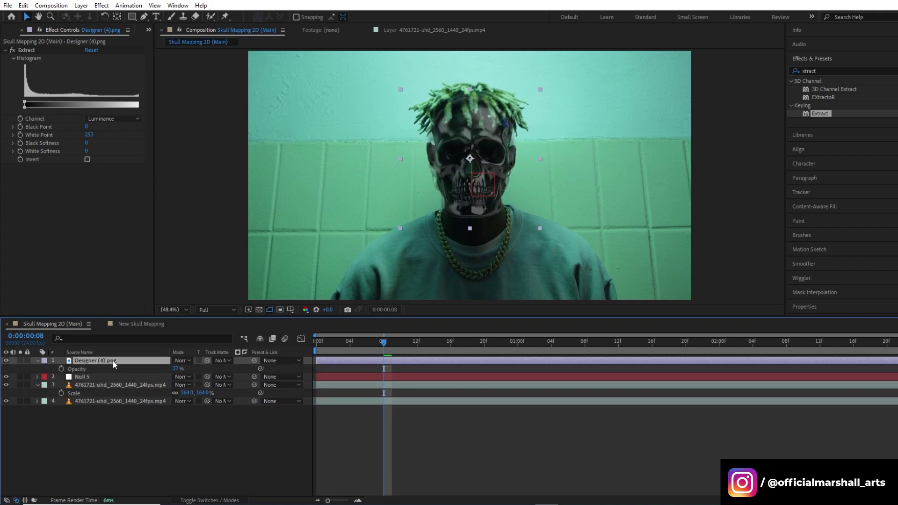
Parent the skull layer to the tracking null and preview the result
{"action": "left_click_drag", "start_coordinate": [255, 363], "coordinate": [111, 379]}
{"action": "left_click_drag", "start_coordinate": [382, 346], "coordinate": [311, 347]}
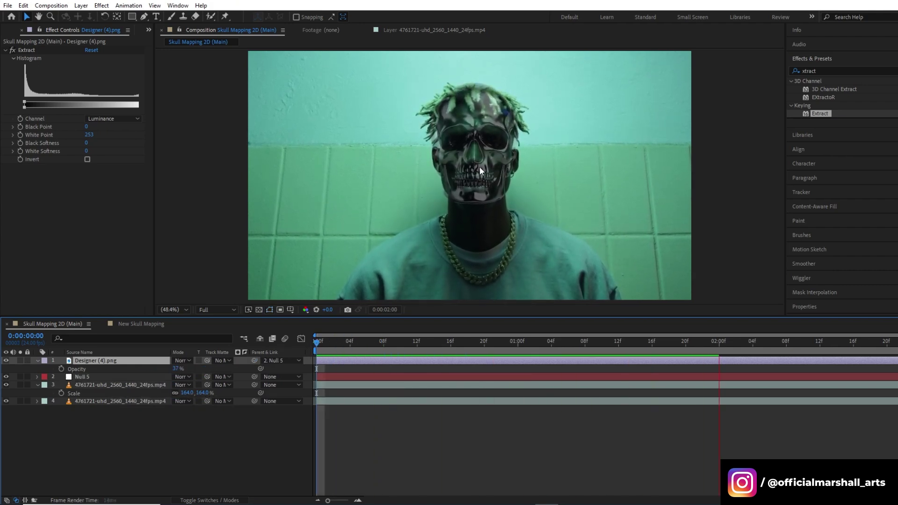
{"action": "key", "text": "space"}
Keyframe the skull's position, nudging it down onto the face at the clip's end, then preview
{"action": "key", "text": "alt+shift+p"}
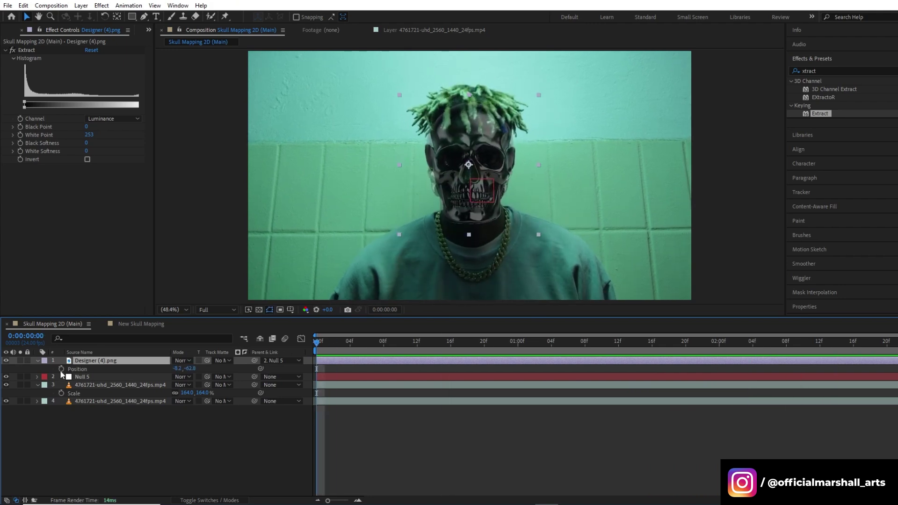
{"action": "left_click_drag", "start_coordinate": [868, 348], "coordinate": [895, 344]}
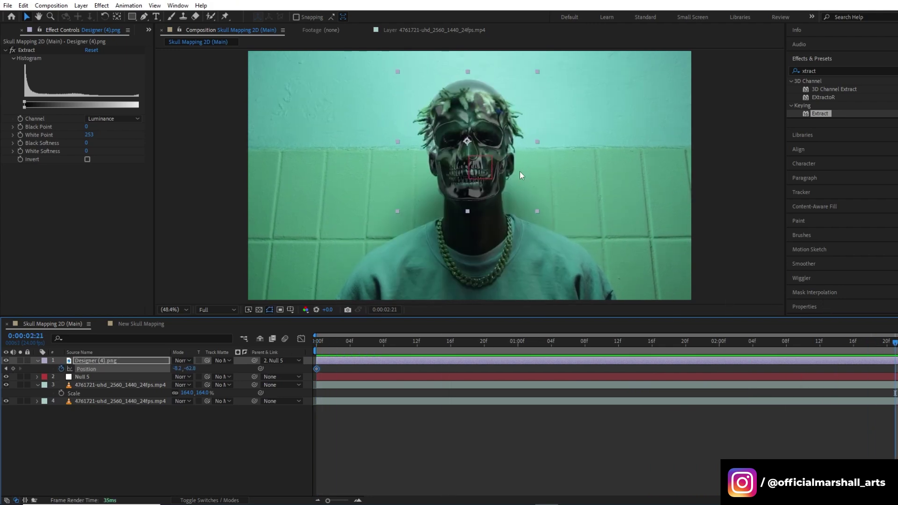
{"action": "left_click_drag", "start_coordinate": [471, 142], "coordinate": [469, 157]}
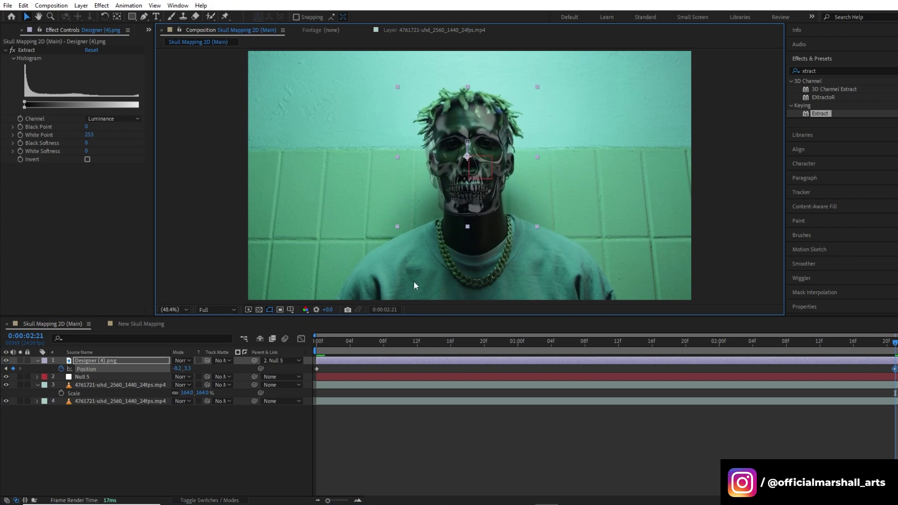
{"action": "key", "text": "space"}
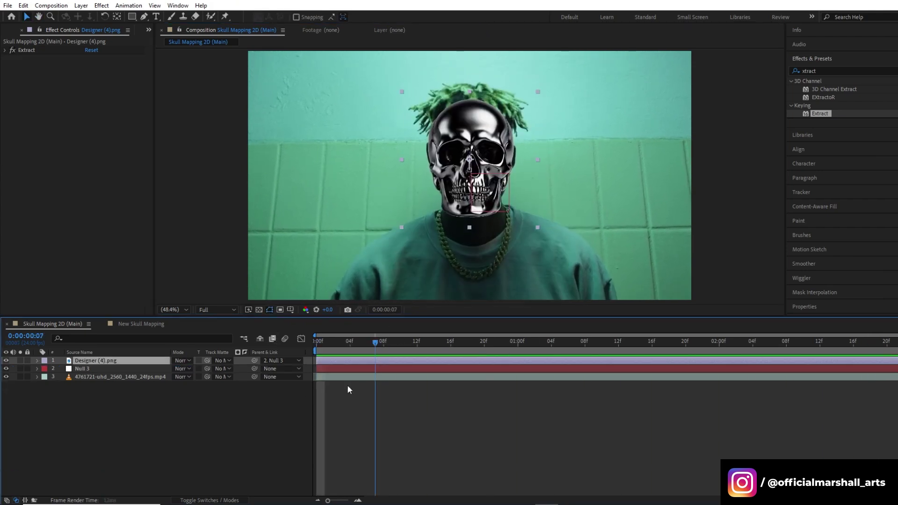
{"action": "key", "text": "Home"}
Duplicate the original footage layer and move the copy to the top of the stack
{"action": "left_click", "coordinate": [103, 377]}
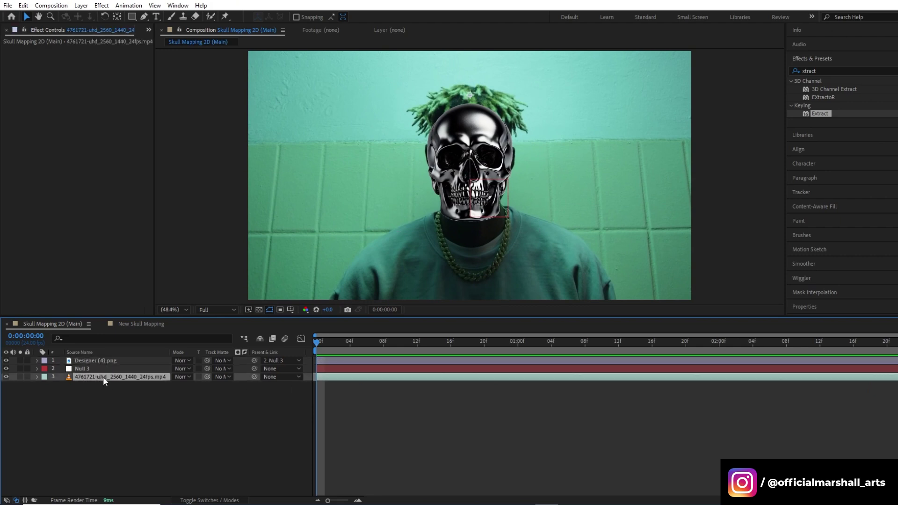
{"action": "key", "text": "ctrl+d"}
{"action": "left_click_drag", "start_coordinate": [104, 377], "coordinate": [111, 358]}
Paint a Roto Brush matte over all the dreadlocks and propagate it to 0:00:09:19
{"action": "left_click", "coordinate": [212, 16]}
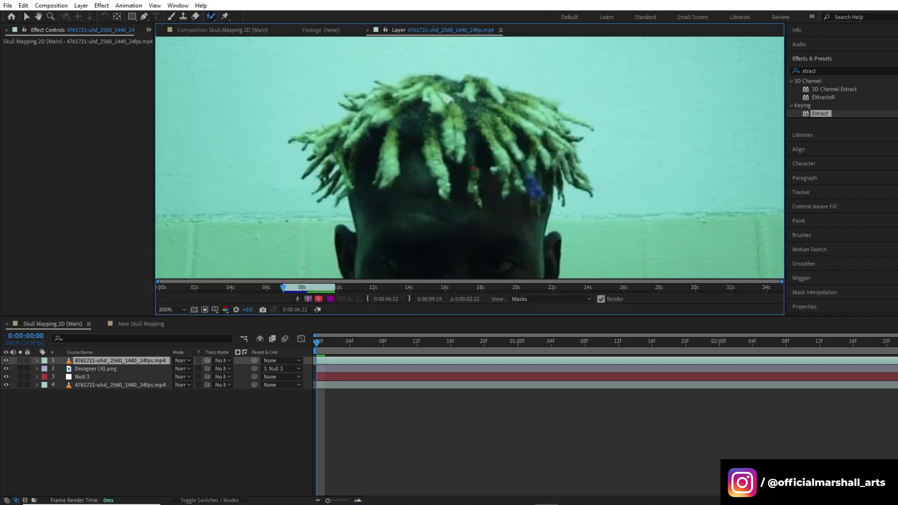
{"action": "left_click_drag", "start_coordinate": [373, 108], "coordinate": [434, 96]}
{"action": "mouse_move", "coordinate": [373, 108]}
{"action": "left_mouse_down"}
{"action": "mouse_move", "coordinate": [349, 103]}
{"action": "mouse_move", "coordinate": [313, 168]}
{"action": "mouse_move", "coordinate": [341, 185]}
{"action": "mouse_move", "coordinate": [343, 204]}
{"action": "left_mouse_up"}
{"action": "mouse_move", "coordinate": [383, 175]}
{"action": "left_mouse_down"}
{"action": "mouse_move", "coordinate": [438, 124]}
{"action": "mouse_move", "coordinate": [495, 120]}
{"action": "left_mouse_up"}
{"action": "left_click_drag", "start_coordinate": [538, 101], "coordinate": [578, 117]}
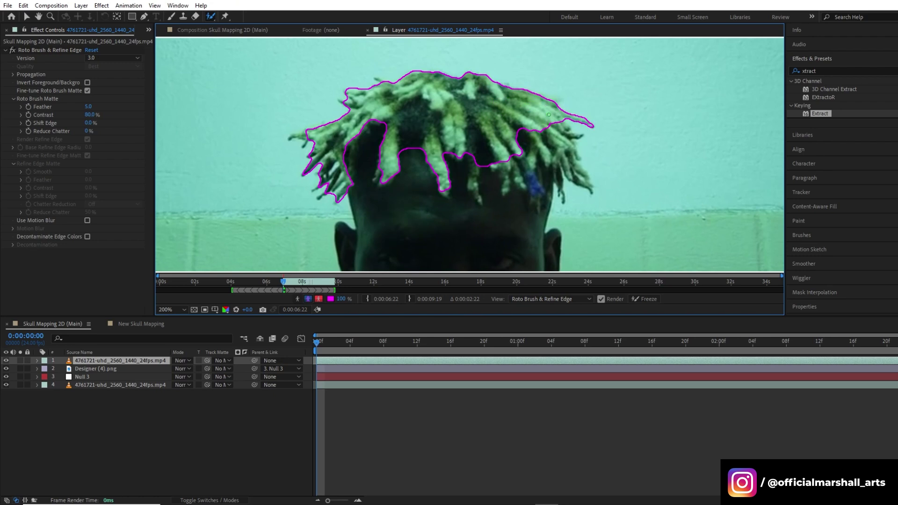
{"action": "mouse_move", "coordinate": [556, 165]}
{"action": "left_mouse_down"}
{"action": "mouse_move", "coordinate": [529, 194]}
{"action": "mouse_move", "coordinate": [508, 140]}
{"action": "mouse_move", "coordinate": [522, 187]}
{"action": "mouse_move", "coordinate": [445, 193]}
{"action": "mouse_move", "coordinate": [472, 200]}
{"action": "left_mouse_up"}
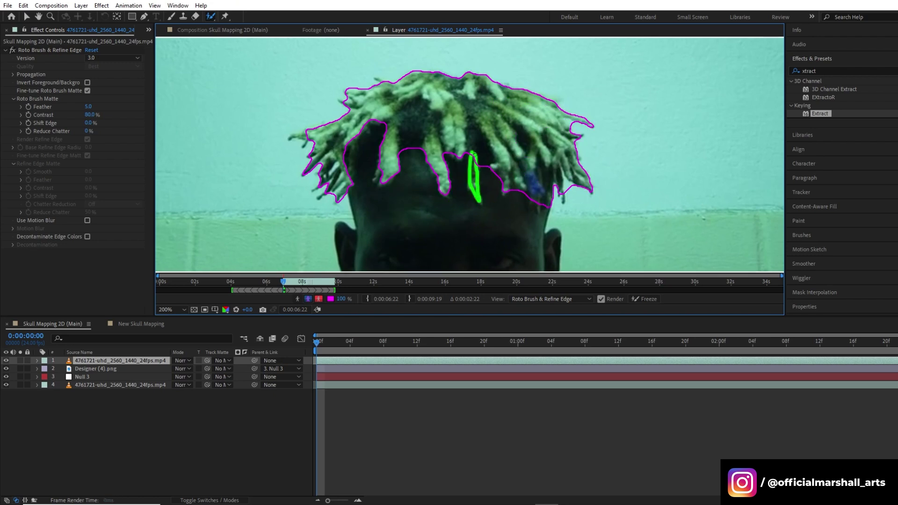
{"action": "mouse_move", "coordinate": [368, 127]}
{"action": "left_mouse_down"}
{"action": "mouse_move", "coordinate": [351, 181]}
{"action": "mouse_move", "coordinate": [362, 169]}
{"action": "mouse_move", "coordinate": [377, 182]}
{"action": "left_mouse_up"}
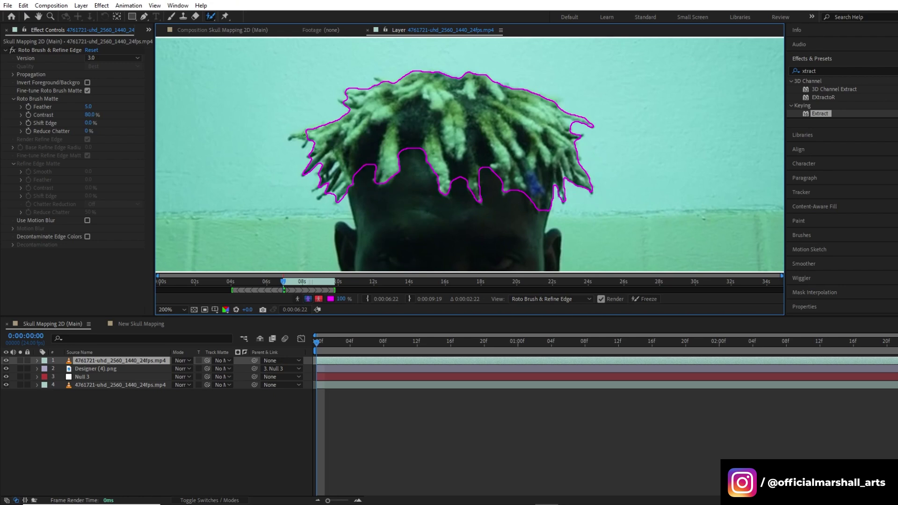
{"action": "key", "text": "space"}
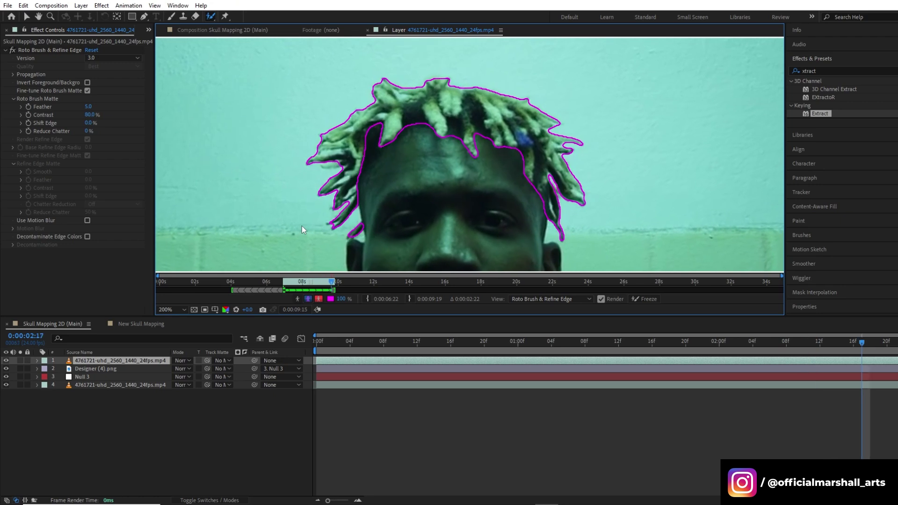
{"action": "key", "text": "space"}
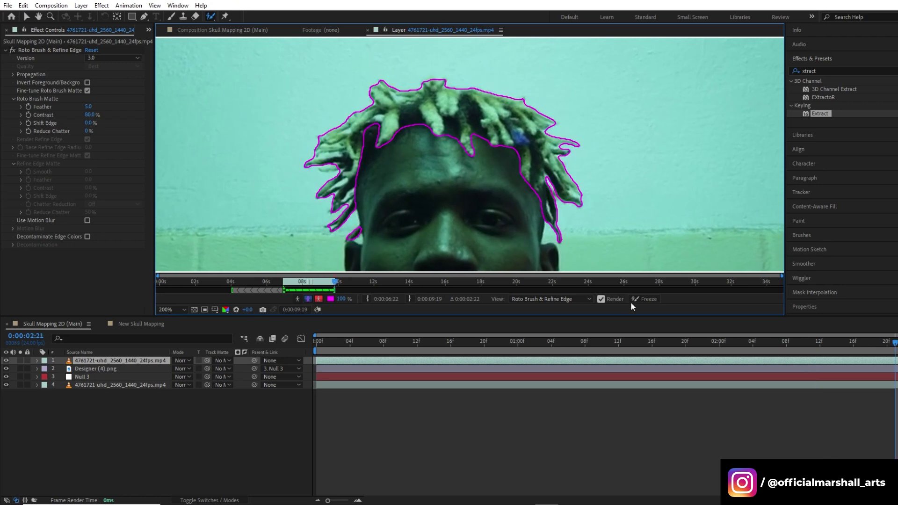
Freeze the hair matte, then set Roto Brush Feather to 21.4 and Shift Edge to 43.0%
{"action": "left_click", "coordinate": [643, 300]}
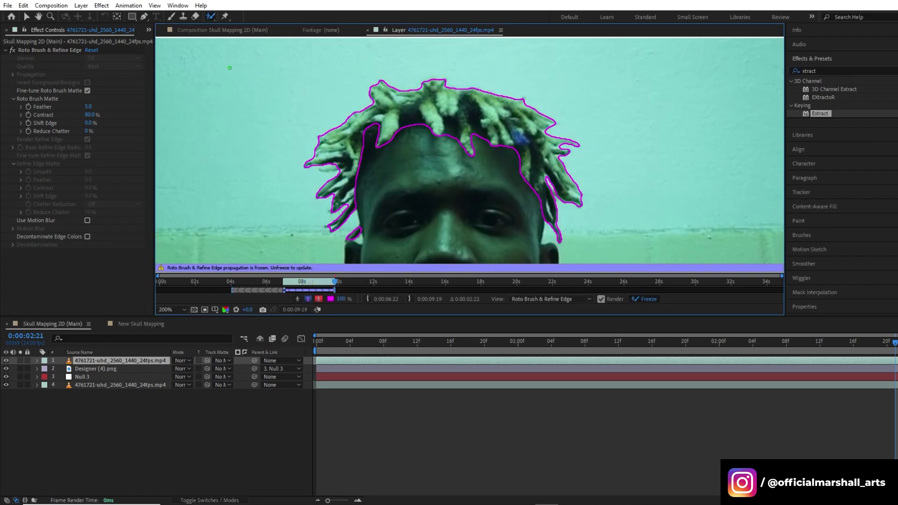
{"action": "left_click", "coordinate": [203, 30]}
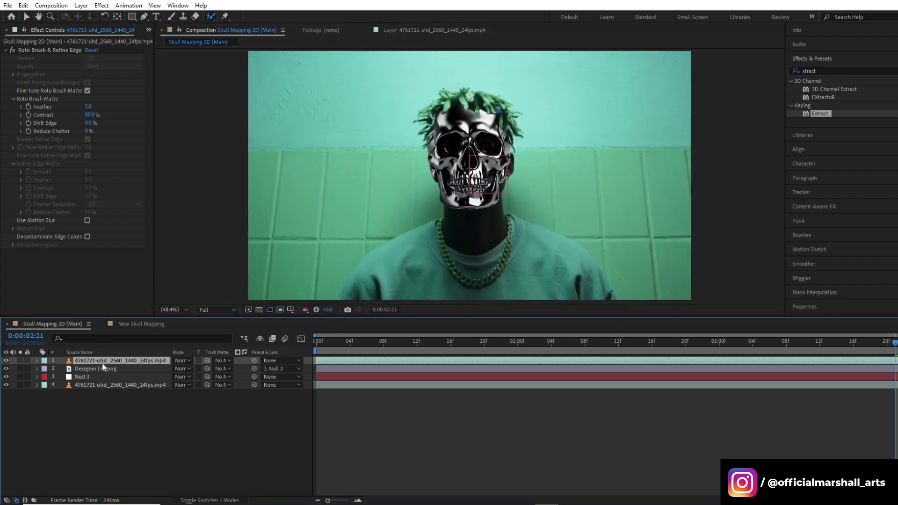
{"action": "mouse_move", "coordinate": [86, 107]}
{"action": "left_mouse_down"}
{"action": "mouse_move", "coordinate": [114, 108]}
{"action": "mouse_move", "coordinate": [64, 125]}
{"action": "mouse_move", "coordinate": [112, 124]}
{"action": "mouse_move", "coordinate": [143, 110]}
{"action": "left_mouse_up"}
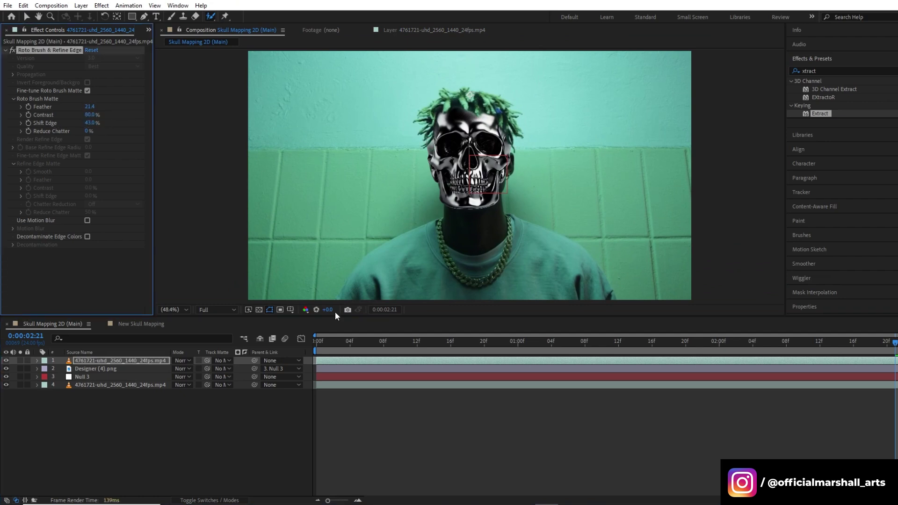
Apply Linear Wipe to the Designer (4).png skull layer from frame 0
{"action": "left_click", "coordinate": [130, 369]}
{"action": "key", "text": "Home"}
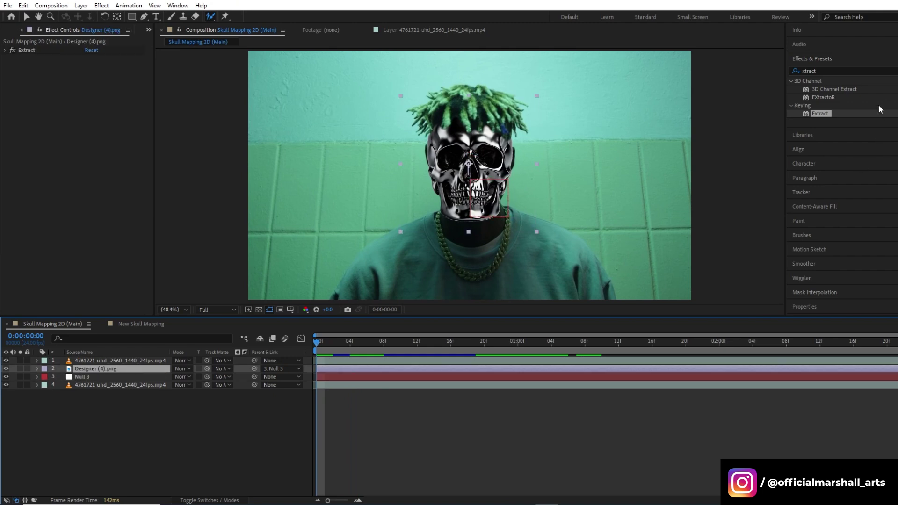
{"action": "double_click", "coordinate": [847, 69]}
{"action": "key", "text": "BackSpace"}
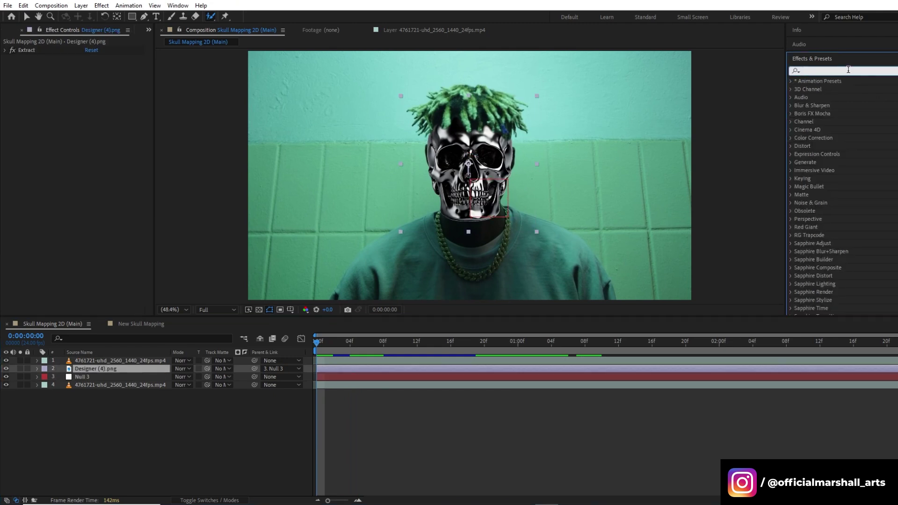
{"action": "type", "text": "linear"}
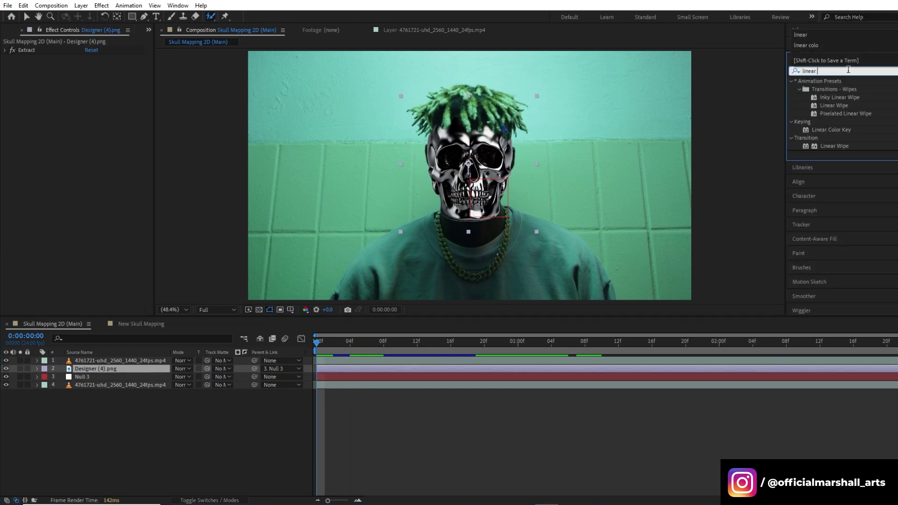
{"action": "type", "text": " wipe"}
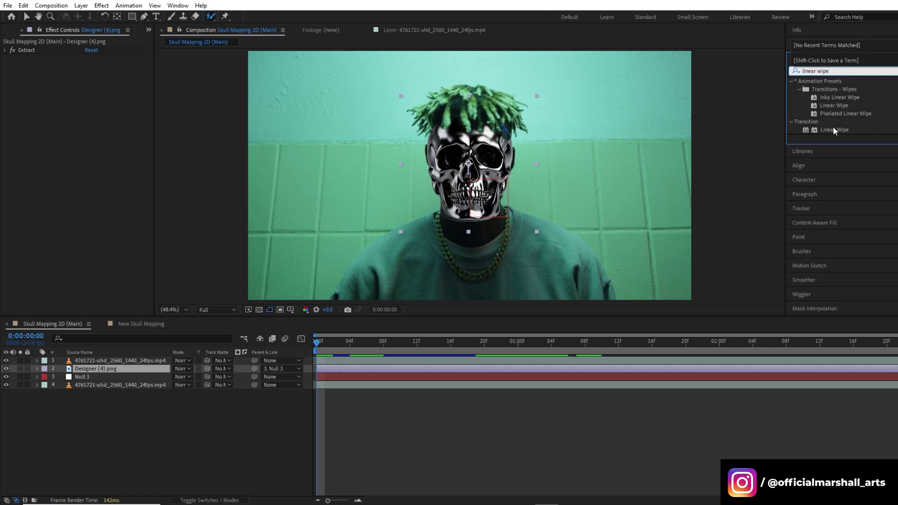
{"action": "left_click_drag", "start_coordinate": [835, 130], "coordinate": [378, 368]}
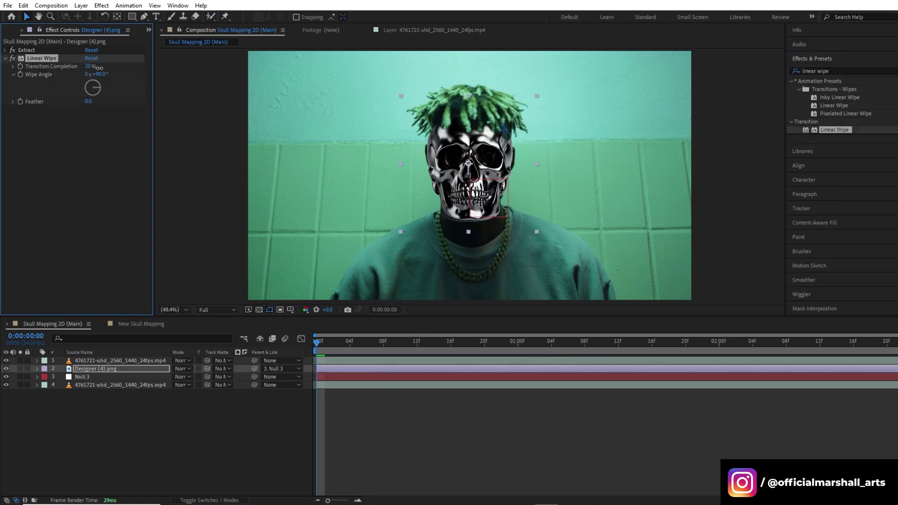
Set Transition Completion to 59% and Feather to about 286, previewing the half-skull
{"action": "left_click_drag", "start_coordinate": [99, 68], "coordinate": [113, 70]}
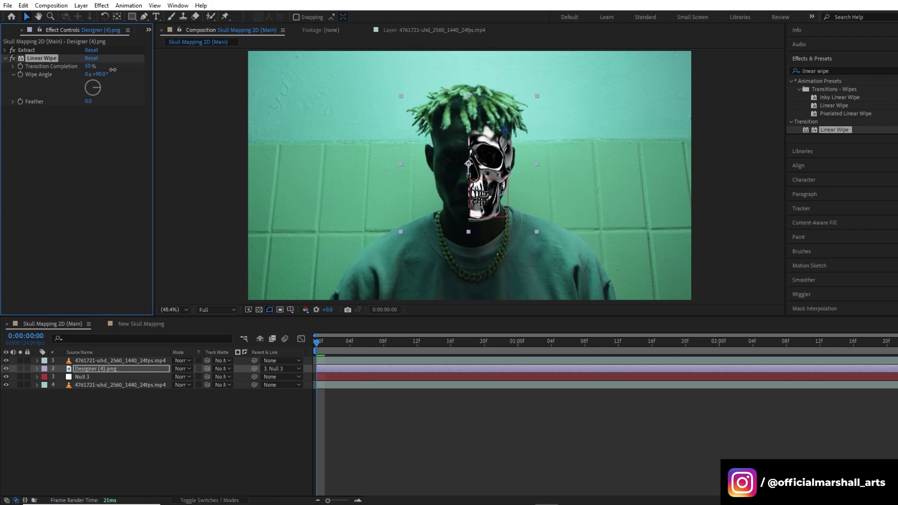
{"action": "left_click_drag", "start_coordinate": [122, 103], "coordinate": [317, 109]}
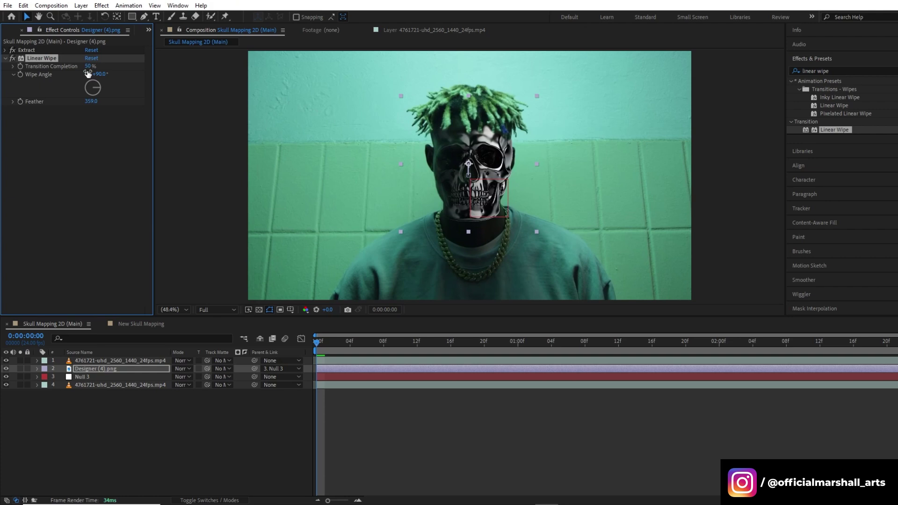
{"action": "left_click_drag", "start_coordinate": [89, 66], "coordinate": [94, 66]}
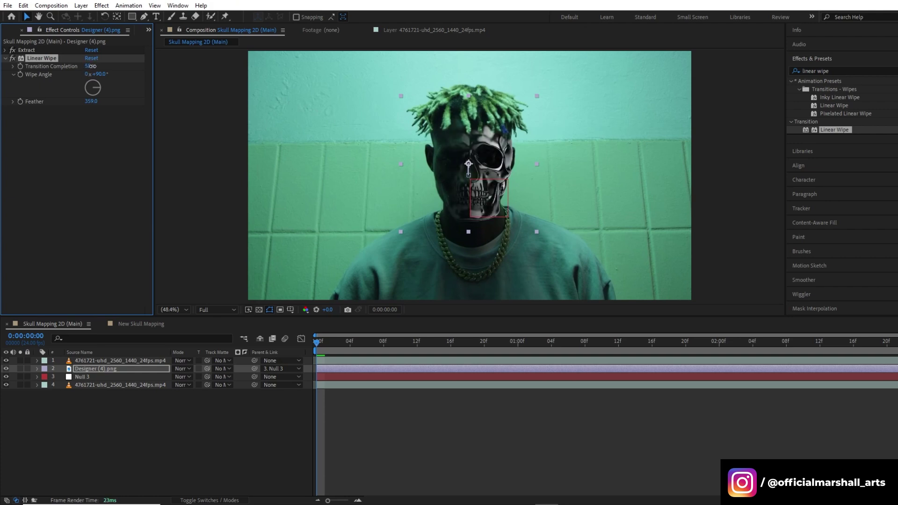
{"action": "left_click", "coordinate": [365, 422]}
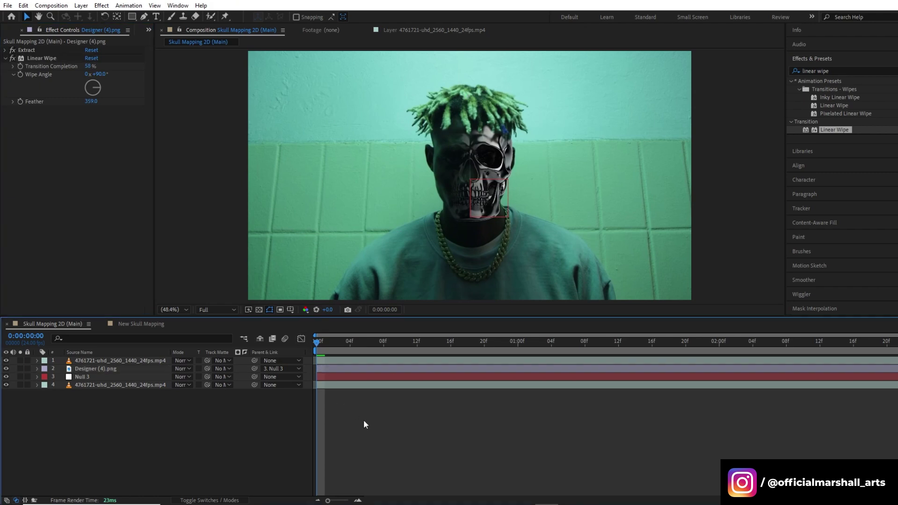
{"action": "key", "text": "space"}
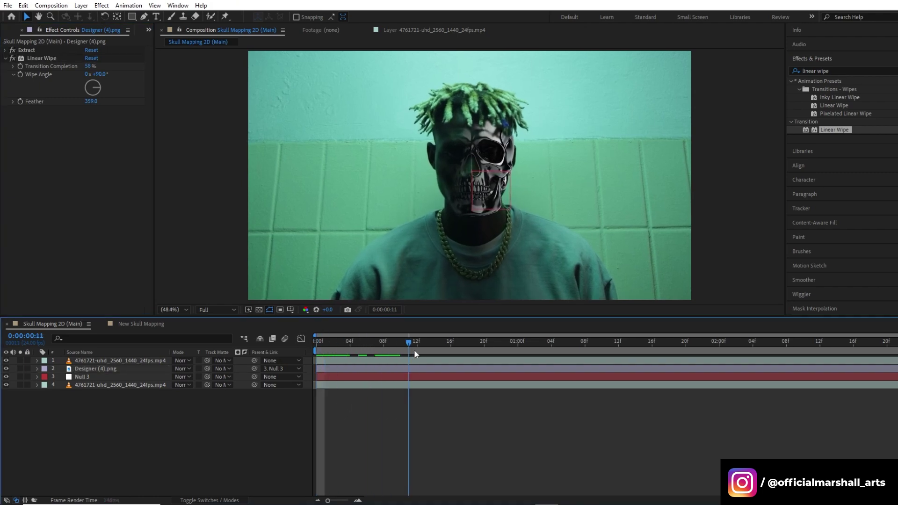
{"action": "left_click_drag", "start_coordinate": [90, 102], "coordinate": [83, 105]}
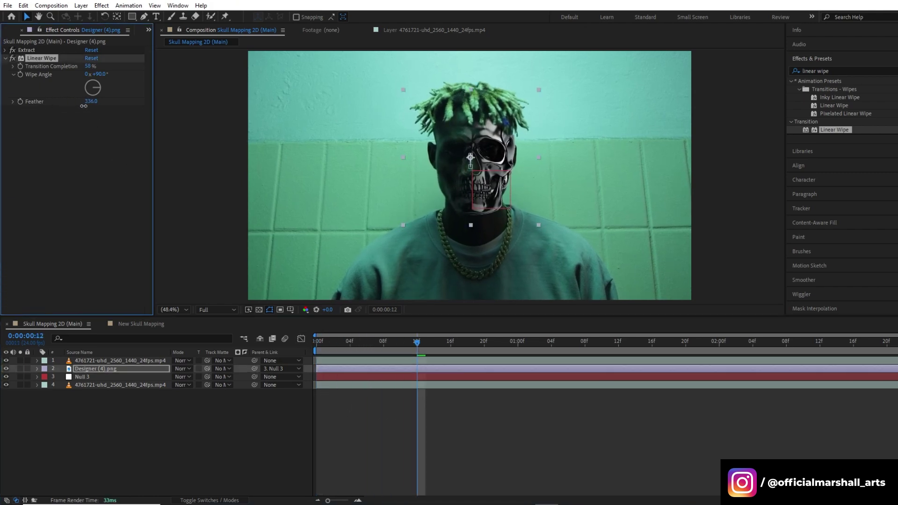
Apply Mesh Warp to the skull layer from frame 0
{"action": "key", "text": "Home"}
{"action": "left_click", "coordinate": [837, 71]}
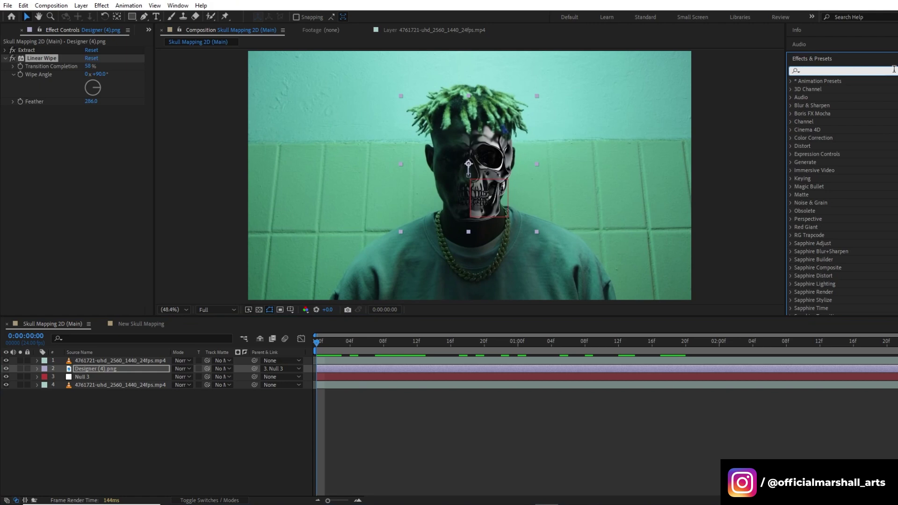
{"action": "type", "text": "mesh warp"}
{"action": "left_click_drag", "start_coordinate": [837, 89], "coordinate": [349, 368]}
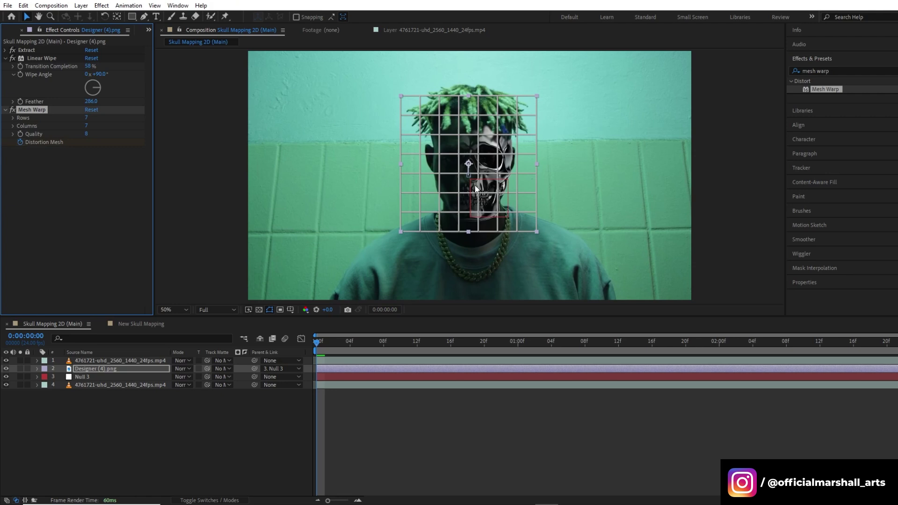
Zoom to the jaw and drag mesh points to bend the skull along the jaw and cheek
{"action": "scroll", "coordinate": [475, 188], "scroll_direction": "up", "scroll_amount": 2}
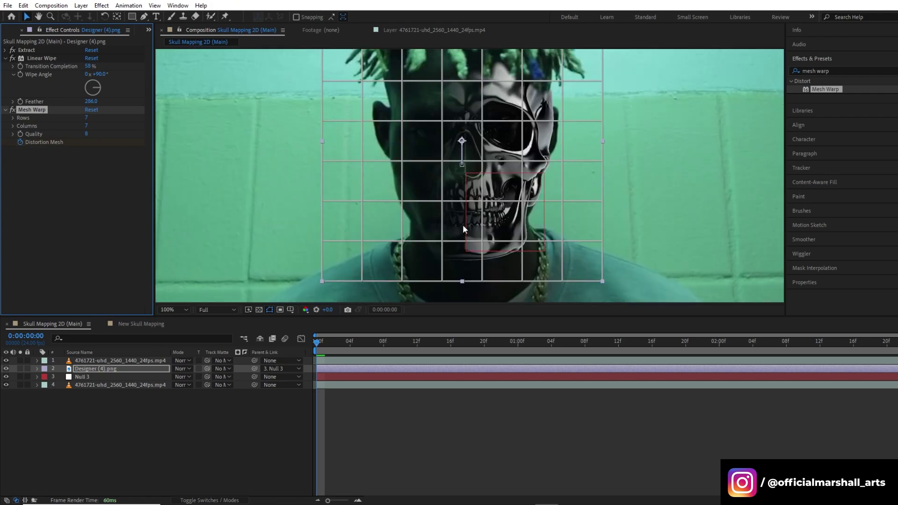
{"action": "scroll", "coordinate": [462, 224], "scroll_direction": "up", "scroll_amount": 2}
{"action": "left_click_drag", "start_coordinate": [426, 259], "coordinate": [426, 214]}
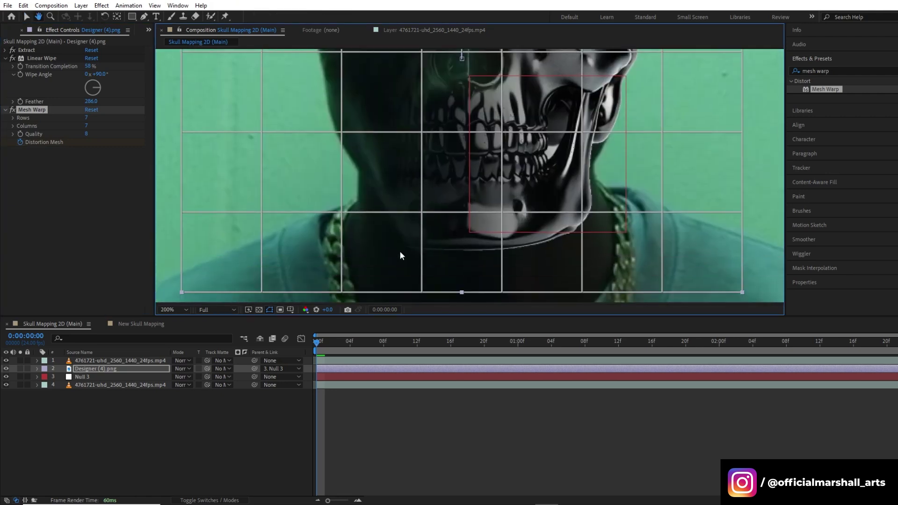
{"action": "key", "text": "v"}
{"action": "left_click", "coordinate": [341, 211]}
{"action": "left_click_drag", "start_coordinate": [342, 212], "coordinate": [371, 131]}
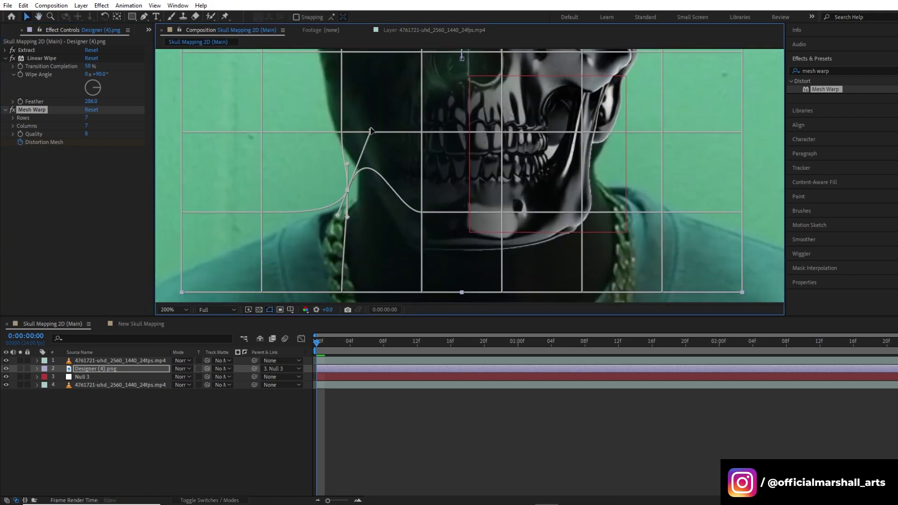
{"action": "mouse_move", "coordinate": [582, 212]}
{"action": "left_mouse_down"}
{"action": "mouse_move", "coordinate": [556, 205]}
{"action": "mouse_move", "coordinate": [565, 220]}
{"action": "mouse_move", "coordinate": [573, 201]}
{"action": "left_mouse_up"}
{"action": "left_click_drag", "start_coordinate": [588, 135], "coordinate": [513, 207]}
Lower the skull layer's opacity to 25% so the face shows through
{"action": "left_click", "coordinate": [129, 372]}
{"action": "key", "text": "t"}
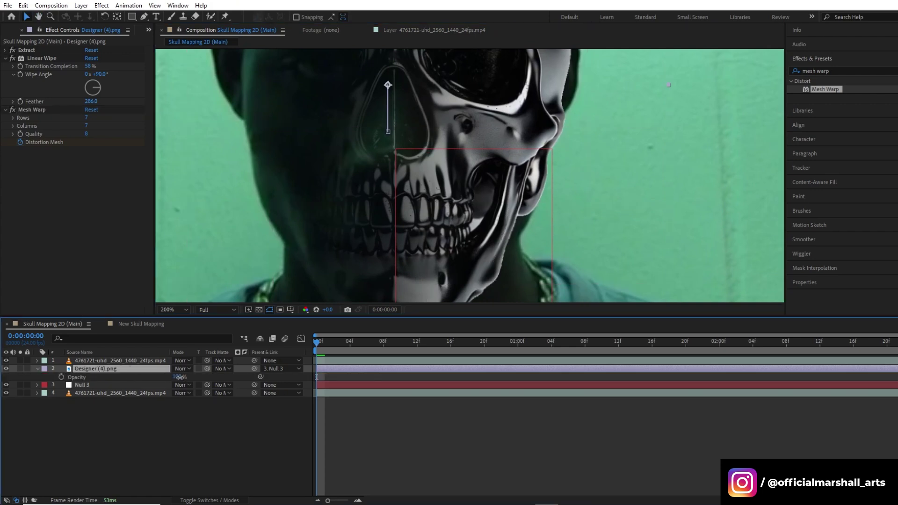
{"action": "left_click_drag", "start_coordinate": [177, 377], "coordinate": [135, 373]}
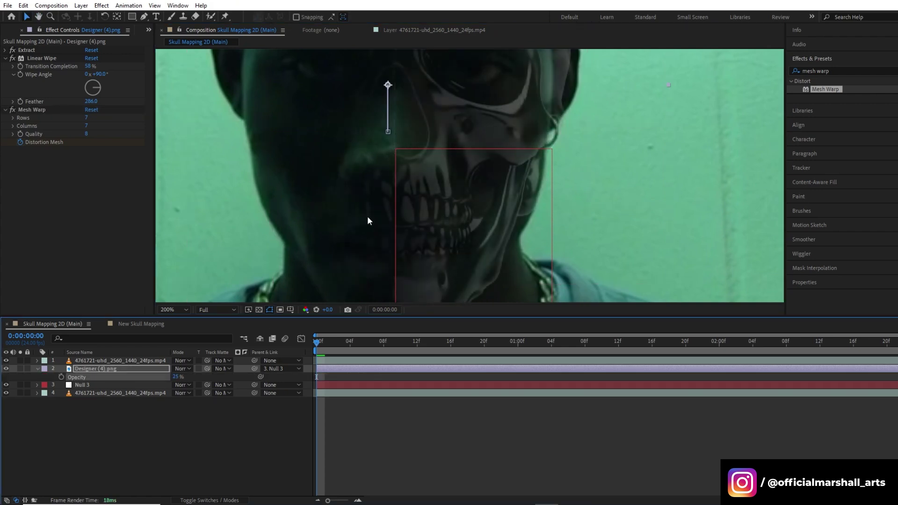
{"action": "left_click_drag", "start_coordinate": [423, 151], "coordinate": [379, 196]}
Pull the right-side mesh points and grid lines in toward the face and cheek
{"action": "left_click", "coordinate": [32, 109]}
{"action": "left_click_drag", "start_coordinate": [545, 169], "coordinate": [524, 171]}
{"action": "left_click_drag", "start_coordinate": [544, 89], "coordinate": [520, 91]}
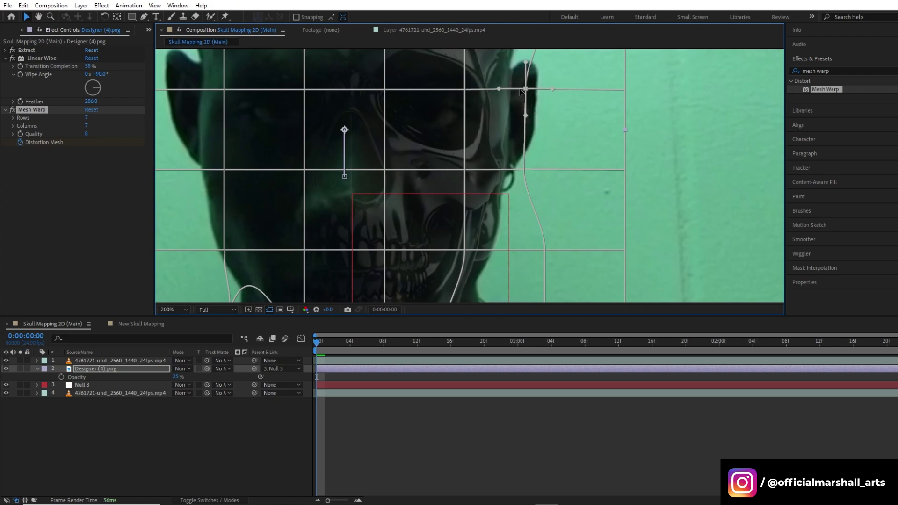
{"action": "left_click", "coordinate": [31, 110]}
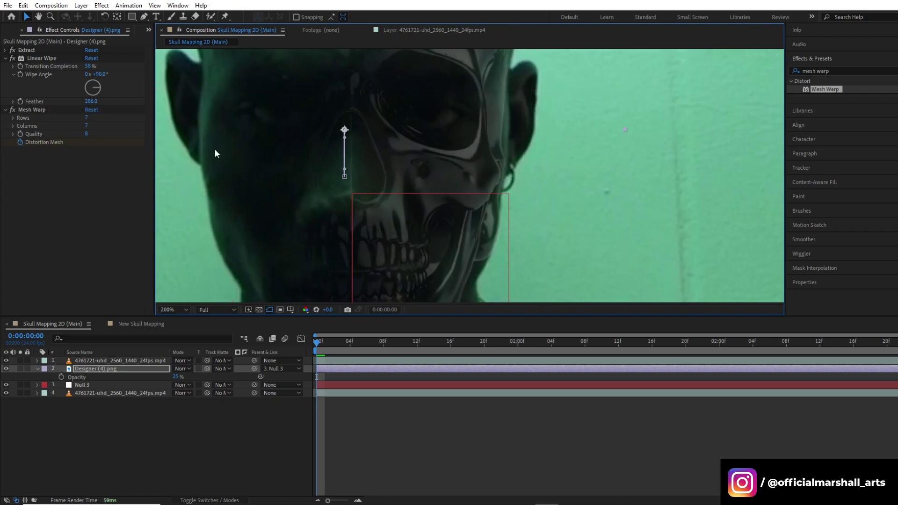
{"action": "left_click", "coordinate": [524, 170]}
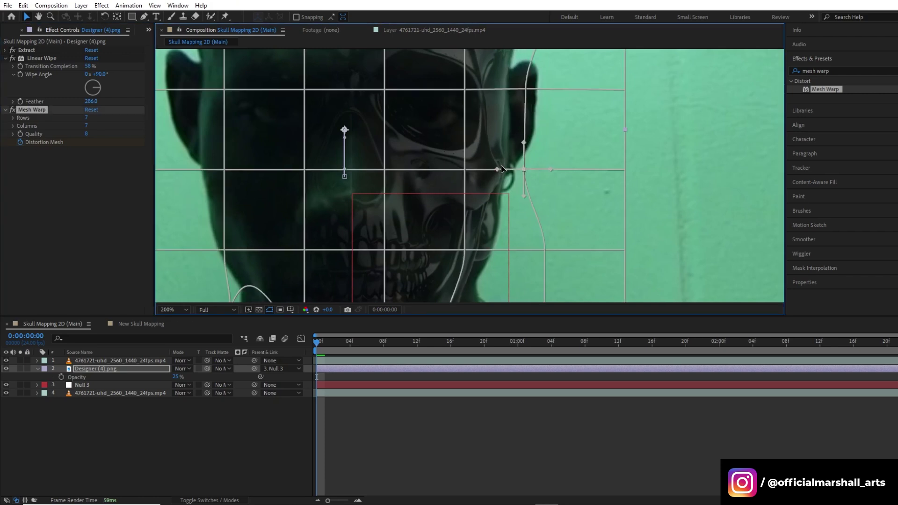
{"action": "left_click_drag", "start_coordinate": [501, 170], "coordinate": [507, 170]}
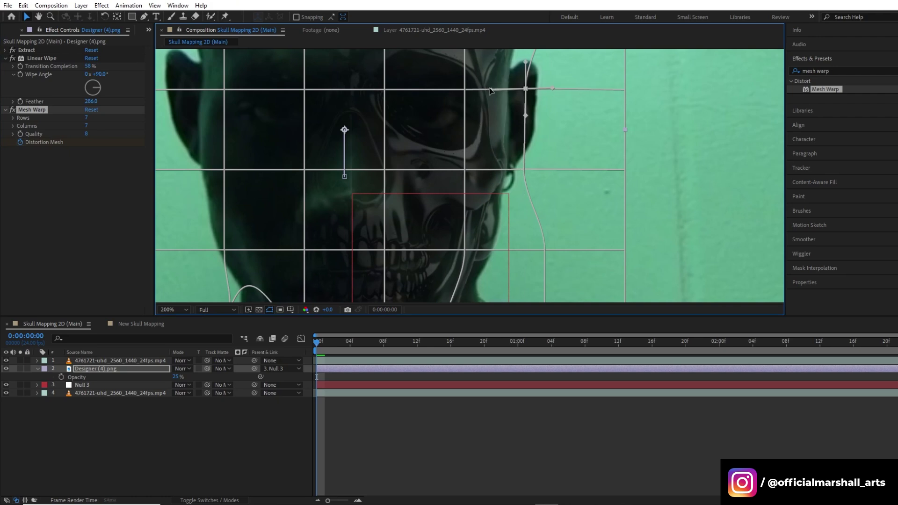
Reshape the warp curve along the face outline and jaw, then collapse the layer and fit the view
{"action": "scroll", "coordinate": [486, 117], "scroll_direction": "up", "scroll_amount": 3}
{"action": "left_click_drag", "start_coordinate": [481, 138], "coordinate": [443, 135]}
{"action": "scroll", "coordinate": [443, 136], "scroll_direction": "down", "scroll_amount": 10}
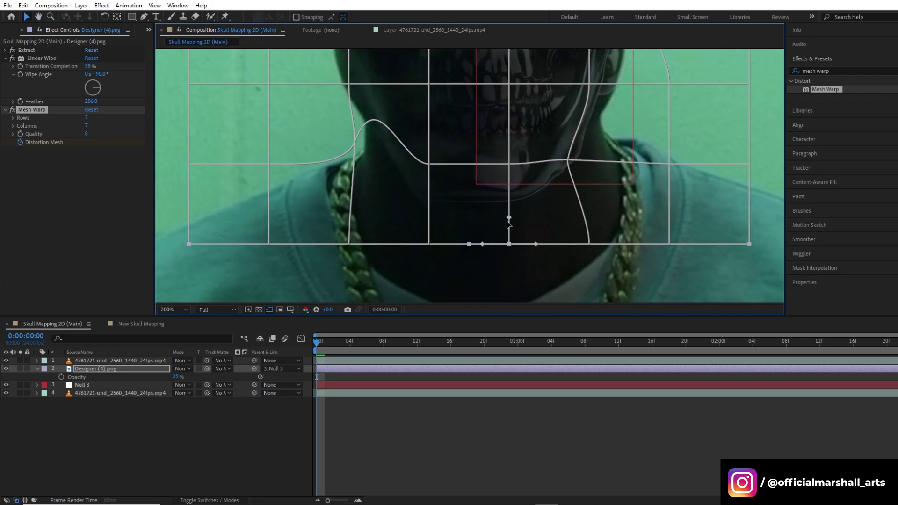
{"action": "left_click", "coordinate": [428, 164]}
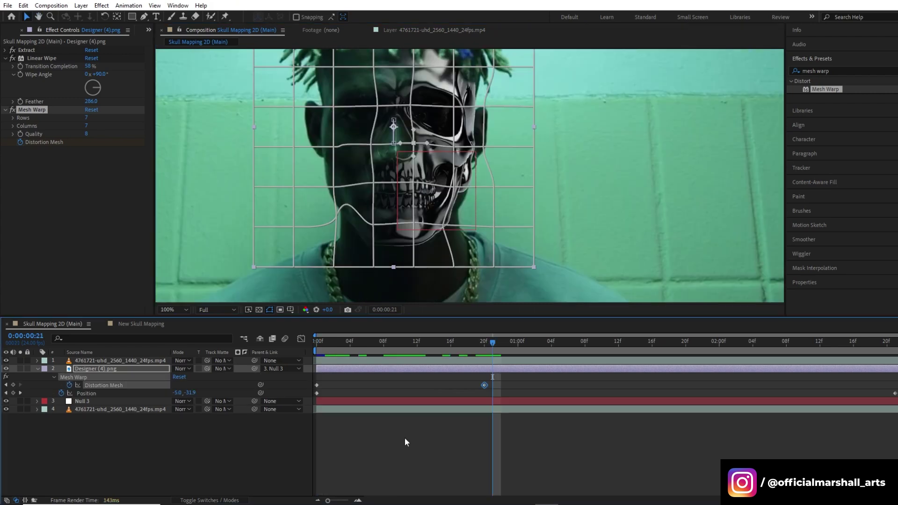
{"action": "left_click", "coordinate": [405, 437]}
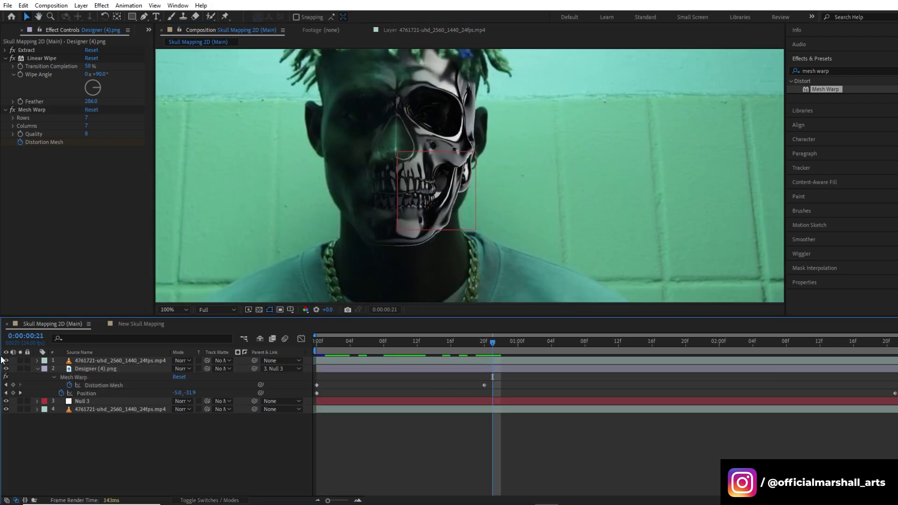
{"action": "left_click", "coordinate": [35, 370]}
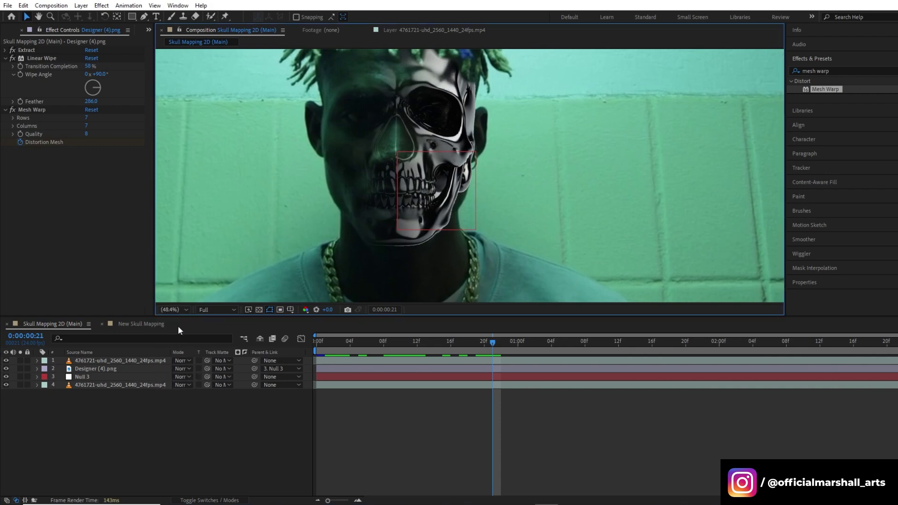
{"action": "key", "text": "shift+slash"}
Apply the Curves effect to the Designer (4).png skull layer
{"action": "left_click", "coordinate": [891, 70]}
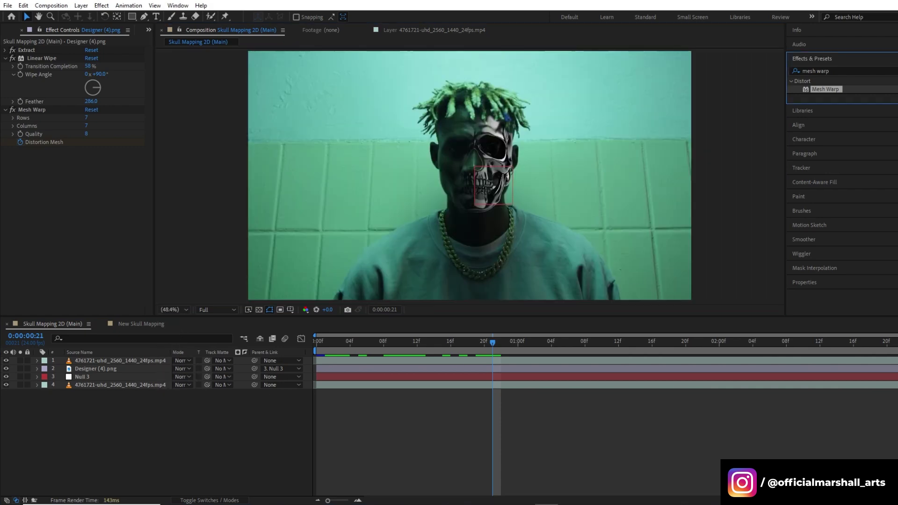
{"action": "type", "text": "curves"}
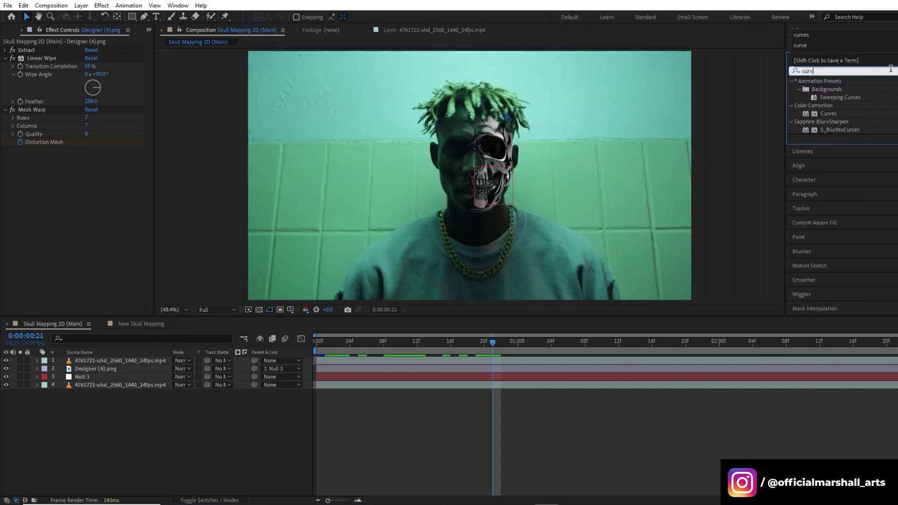
{"action": "left_click", "coordinate": [827, 113]}
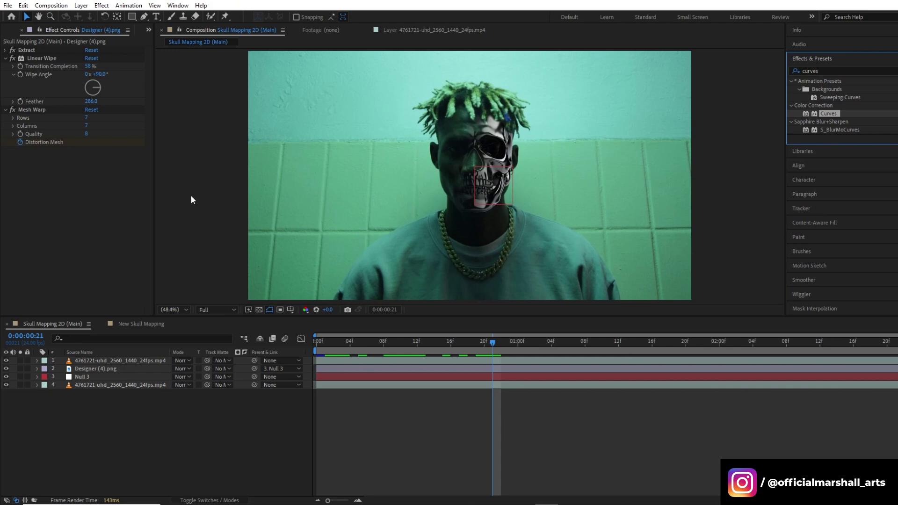
{"action": "left_click_drag", "start_coordinate": [837, 117], "coordinate": [453, 368]}
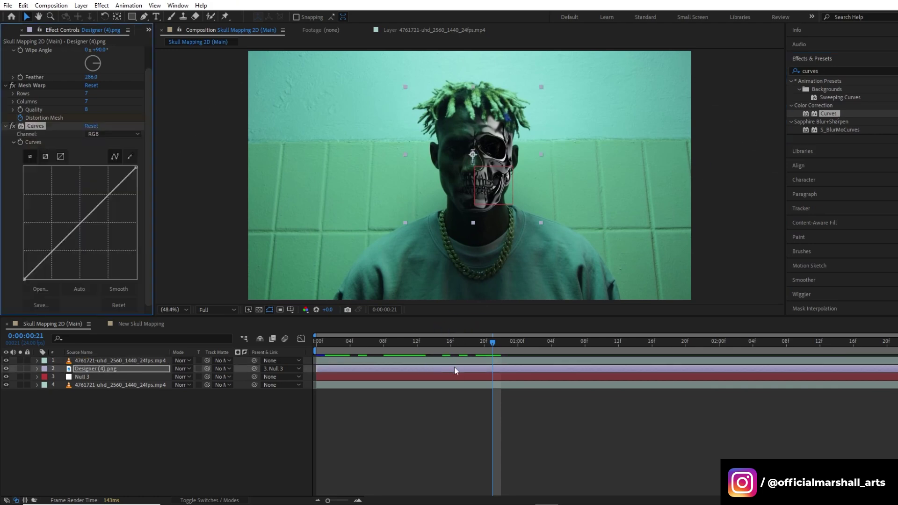
Bend the RGB curve into a contrast S-curve, compare with the effect off, and preview
{"action": "left_click_drag", "start_coordinate": [108, 221], "coordinate": [85, 208]}
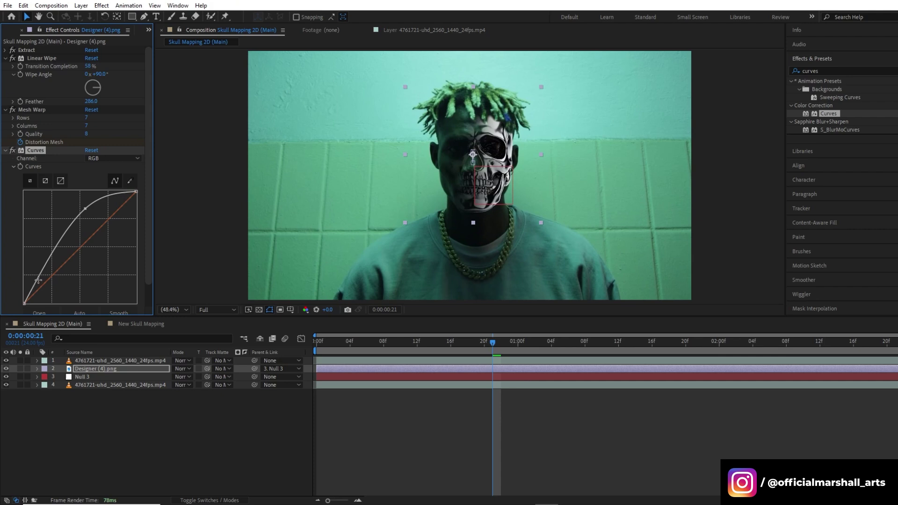
{"action": "mouse_move", "coordinate": [39, 281]}
{"action": "left_mouse_down"}
{"action": "mouse_move", "coordinate": [56, 289]}
{"action": "mouse_move", "coordinate": [40, 269]}
{"action": "mouse_move", "coordinate": [51, 285]}
{"action": "mouse_move", "coordinate": [41, 293]}
{"action": "left_mouse_up"}
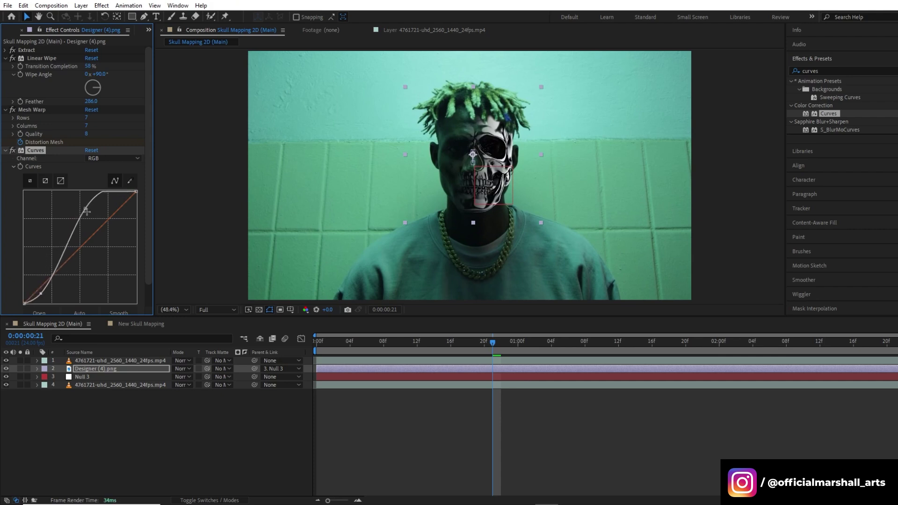
{"action": "mouse_move", "coordinate": [85, 208]}
{"action": "left_mouse_down"}
{"action": "mouse_move", "coordinate": [121, 254]}
{"action": "mouse_move", "coordinate": [100, 233]}
{"action": "mouse_move", "coordinate": [92, 202]}
{"action": "left_mouse_up"}
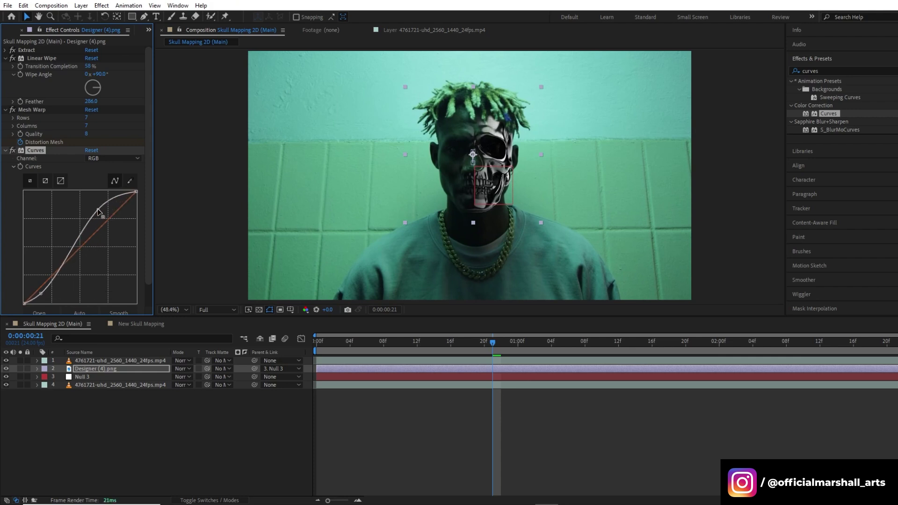
{"action": "left_click", "coordinate": [12, 150]}
{"action": "left_click", "coordinate": [12, 150]}
{"action": "left_click_drag", "start_coordinate": [321, 343], "coordinate": [829, 327]}
{"action": "left_click", "coordinate": [697, 363]}
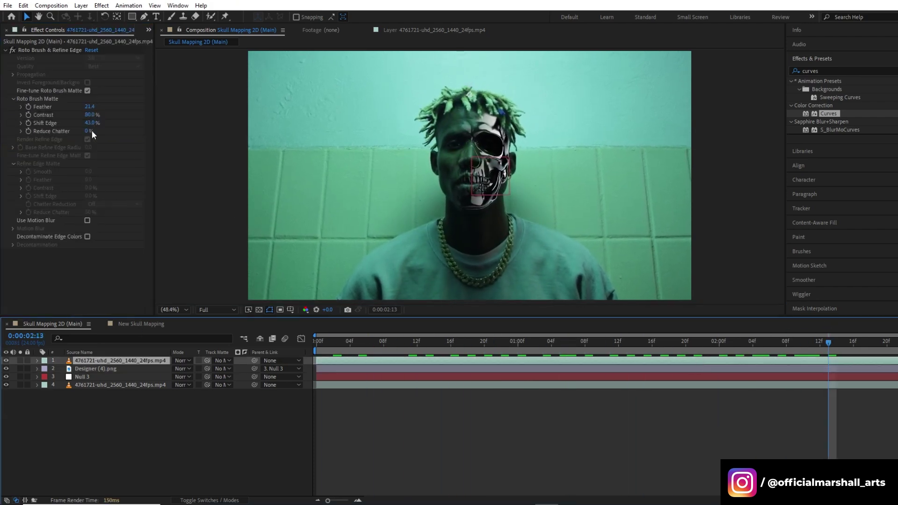
{"action": "key", "text": "Home"}
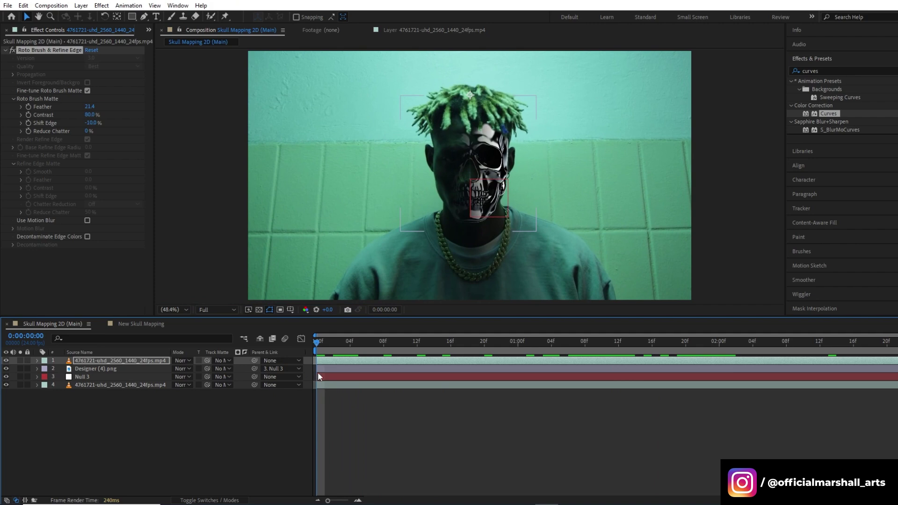
Add a new adjustment layer and apply the Exposure effect to it
{"action": "right_click", "coordinate": [296, 397]}
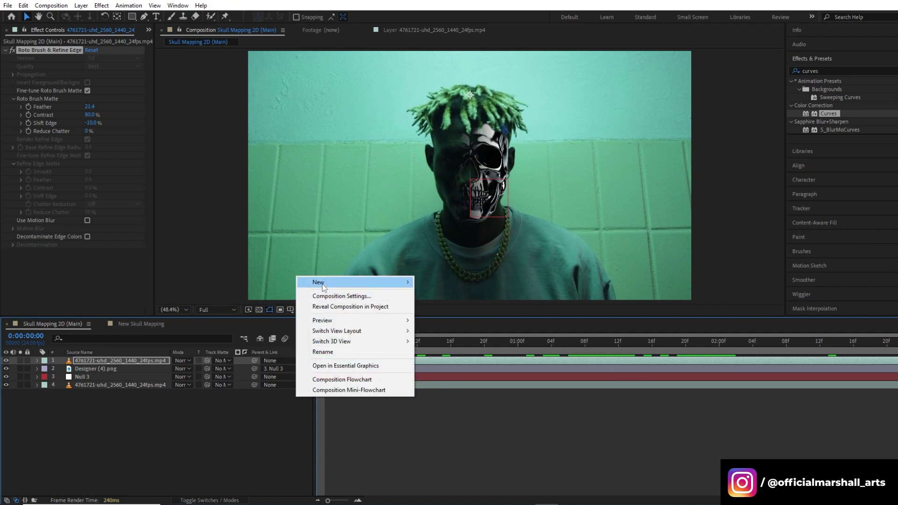
{"action": "mouse_move", "coordinate": [356, 282]}
{"action": "left_click", "coordinate": [450, 359]}
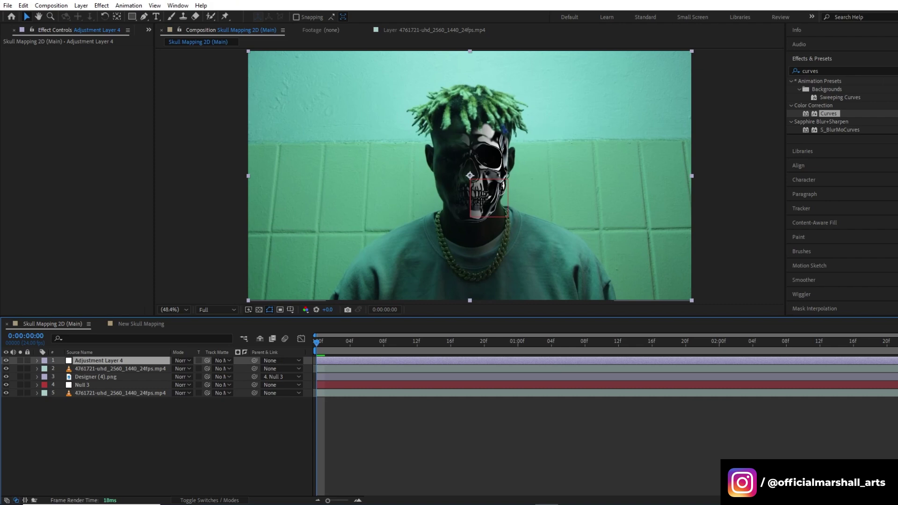
{"action": "left_click", "coordinate": [871, 71]}
{"action": "key", "text": "BackSpace"}
{"action": "type", "text": "exposur"}
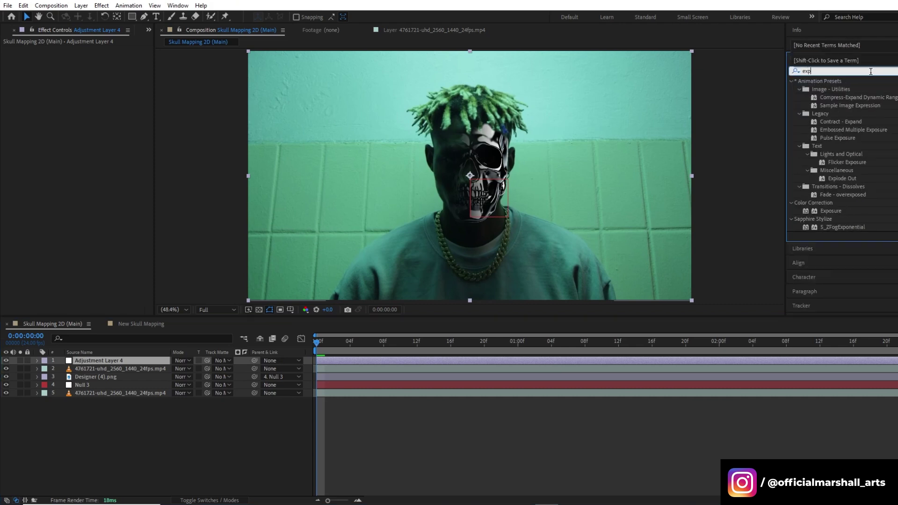
{"action": "left_click_drag", "start_coordinate": [831, 145], "coordinate": [329, 360]}
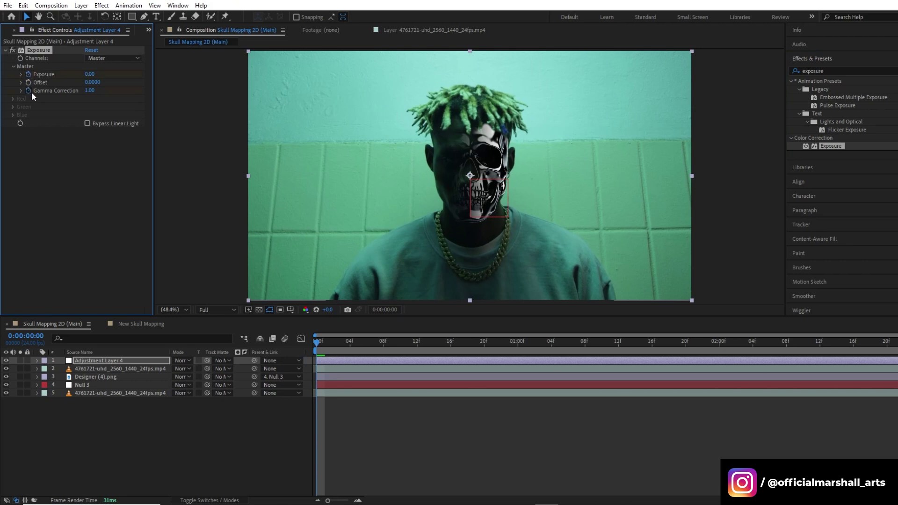
At frame 20, raise Exposure to 1.56 and lower Gamma Correction to 0.72
{"action": "key", "text": "u"}
{"action": "left_click_drag", "start_coordinate": [339, 344], "coordinate": [484, 344]}
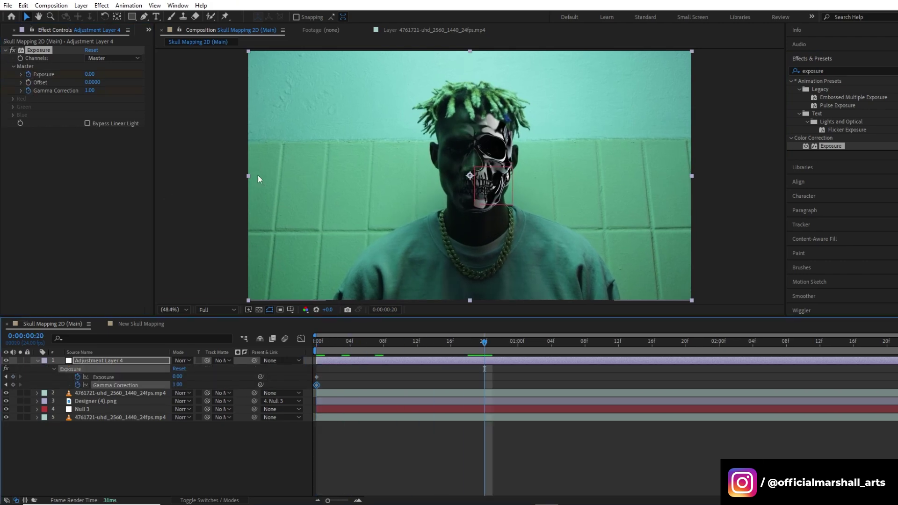
{"action": "left_click_drag", "start_coordinate": [90, 75], "coordinate": [167, 76]}
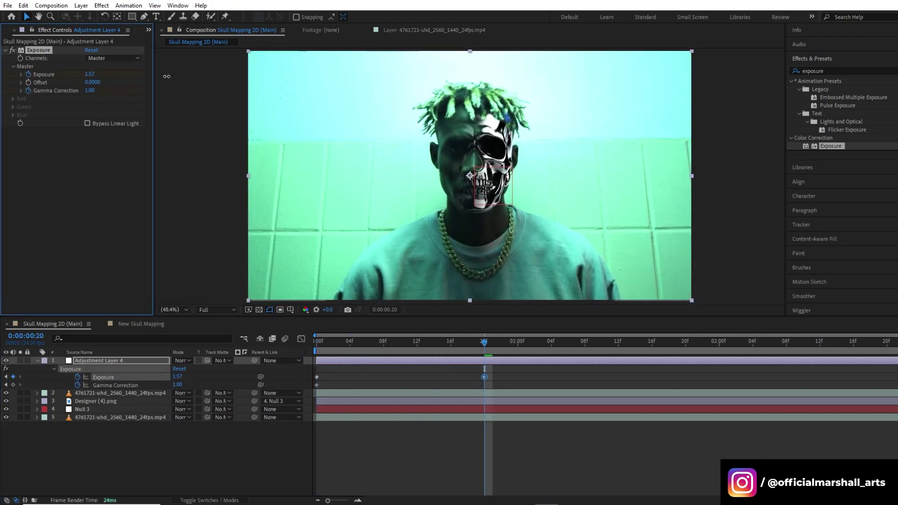
{"action": "left_click_drag", "start_coordinate": [90, 93], "coordinate": [40, 78]}
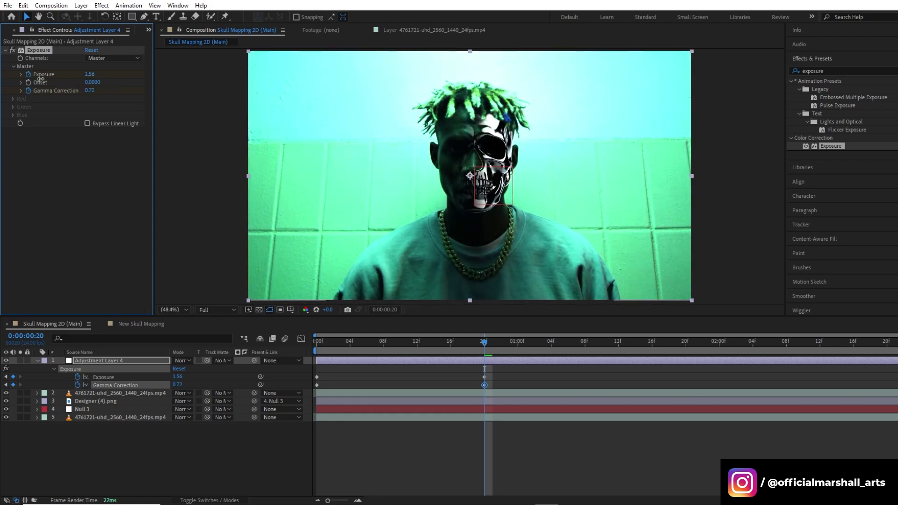
Give Gamma Correction and Exposure a loopOut("pingpong") expression and scrub to preview the loop
{"action": "left_click", "coordinate": [77, 384], "text": "alt"}
{"action": "type", "text": "loop"}
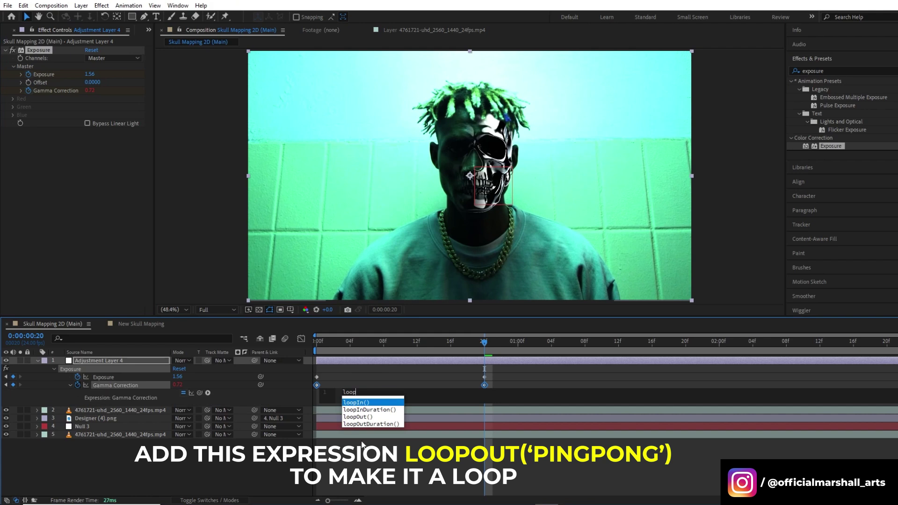
{"action": "double_click", "coordinate": [358, 417]}
{"action": "type", "text": "\"pi"}
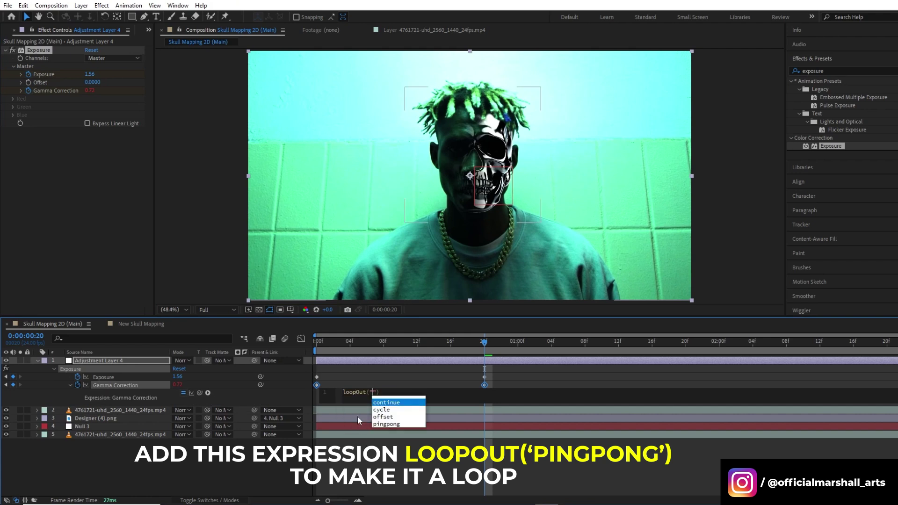
{"action": "type", "text": "ngpong"}
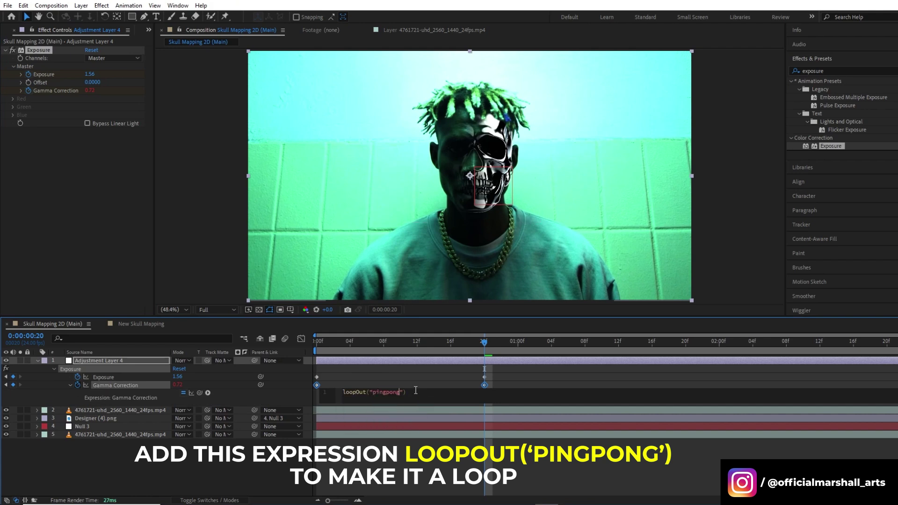
{"action": "key", "text": "ctrl+a"}
{"action": "key", "text": "ctrl+c"}
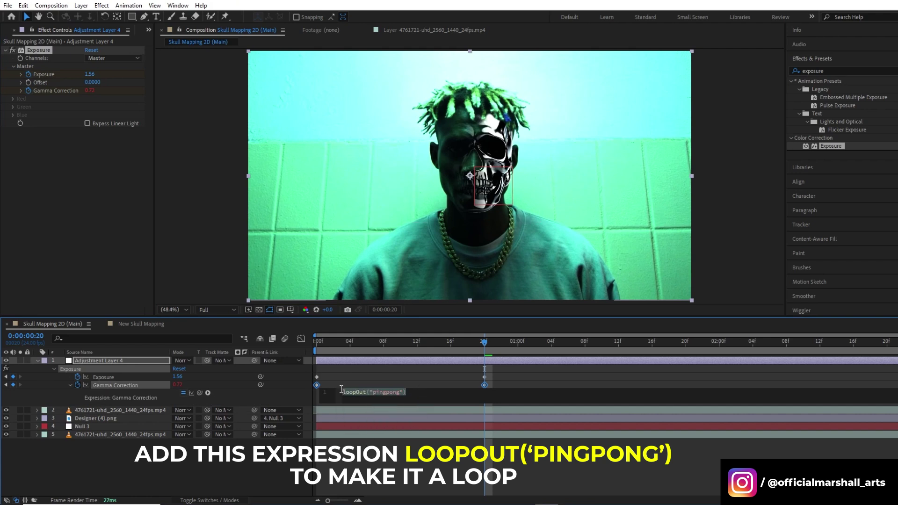
{"action": "left_click", "coordinate": [78, 377], "text": "alt"}
{"action": "key", "text": "ctrl+v"}
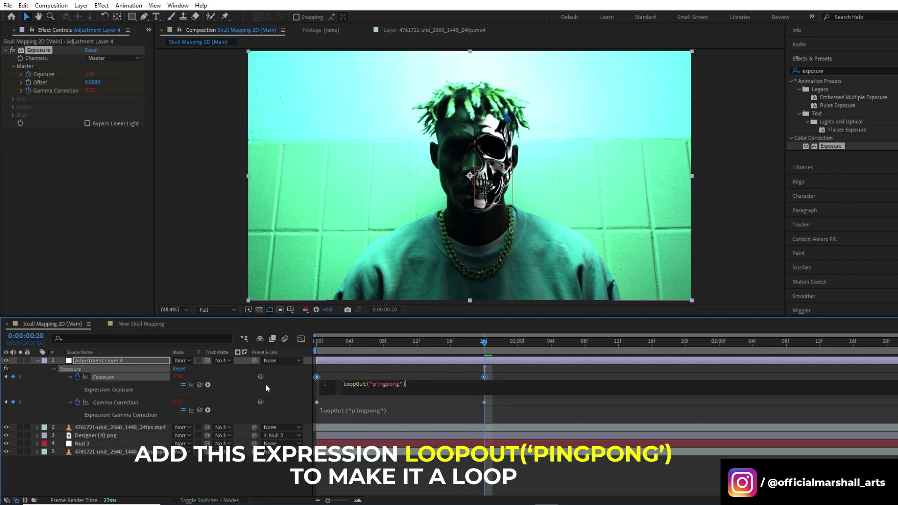
{"action": "left_click", "coordinate": [349, 374]}
{"action": "left_click", "coordinate": [313, 342]}
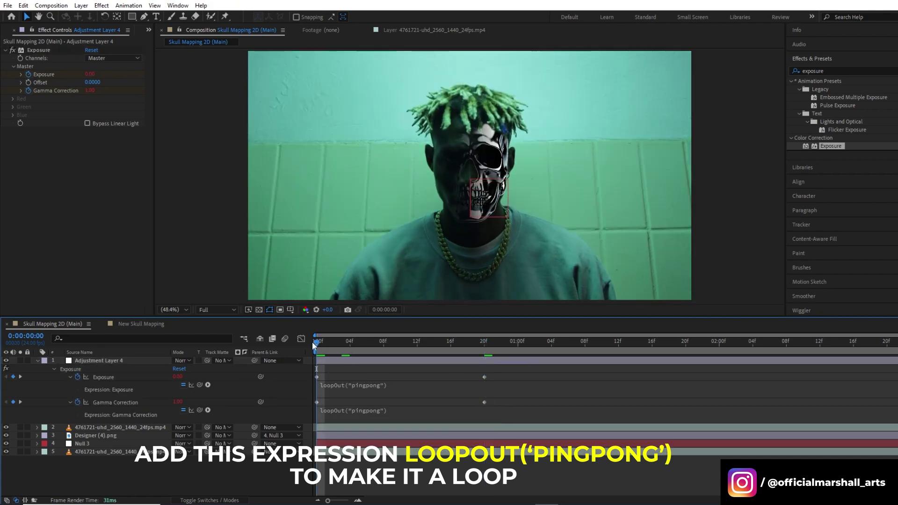
{"action": "left_click_drag", "start_coordinate": [385, 344], "coordinate": [521, 355]}
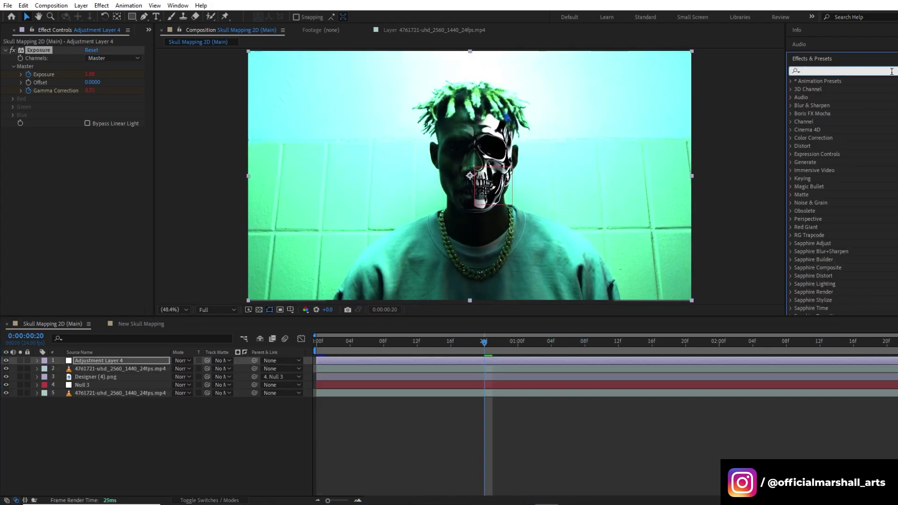
Add a Noise effect to the adjustment layer at about 20% for visible grain
{"action": "type", "text": "noise"}
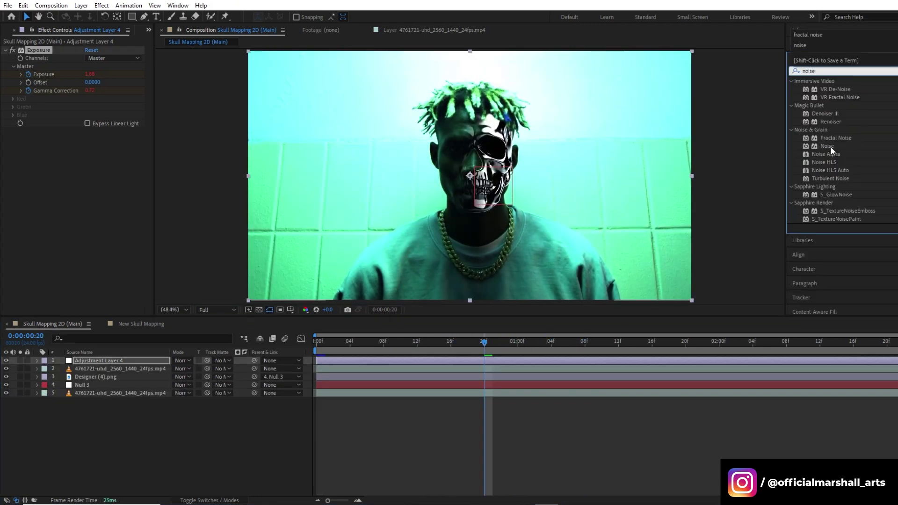
{"action": "left_click_drag", "start_coordinate": [827, 146], "coordinate": [443, 367]}
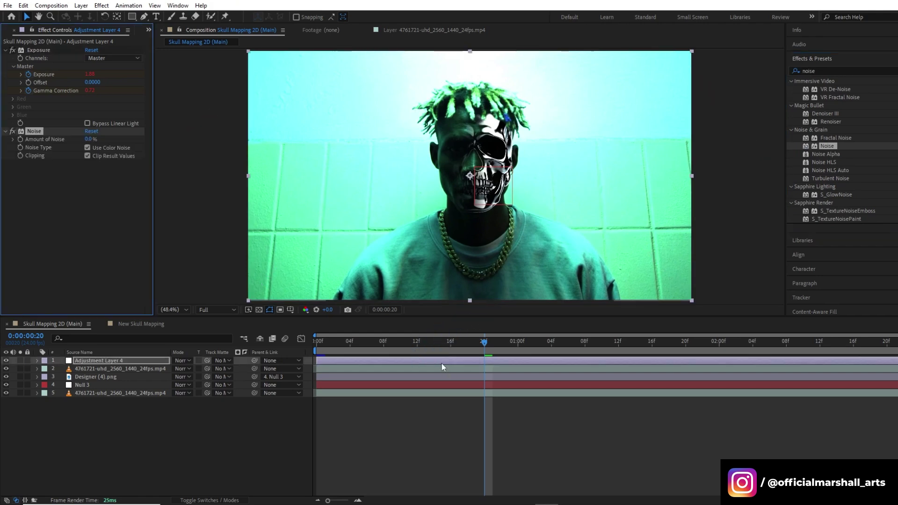
{"action": "left_click_drag", "start_coordinate": [87, 140], "coordinate": [108, 141]}
{"action": "left_click_drag", "start_coordinate": [99, 141], "coordinate": [101, 141]}
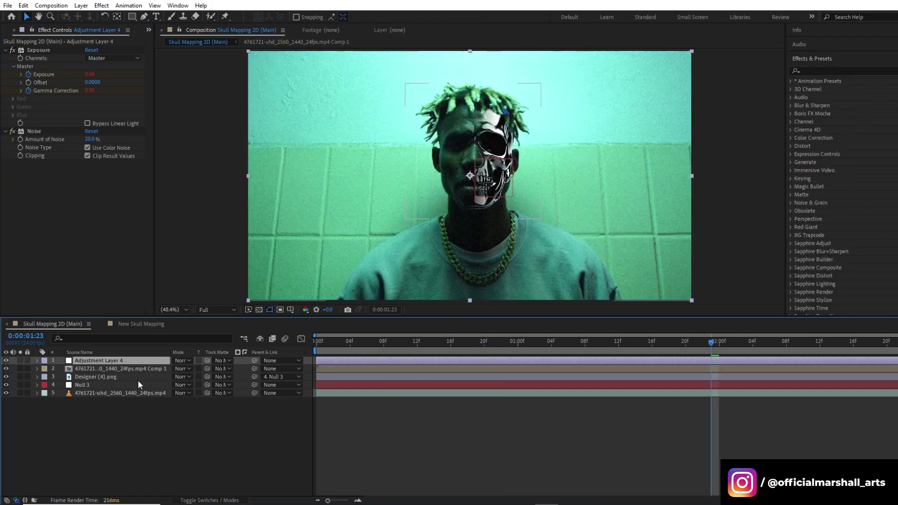
Apply Brightness & Contrast at Brightness 81, Contrast 21, placed above Noise
{"action": "left_click", "coordinate": [822, 70]}
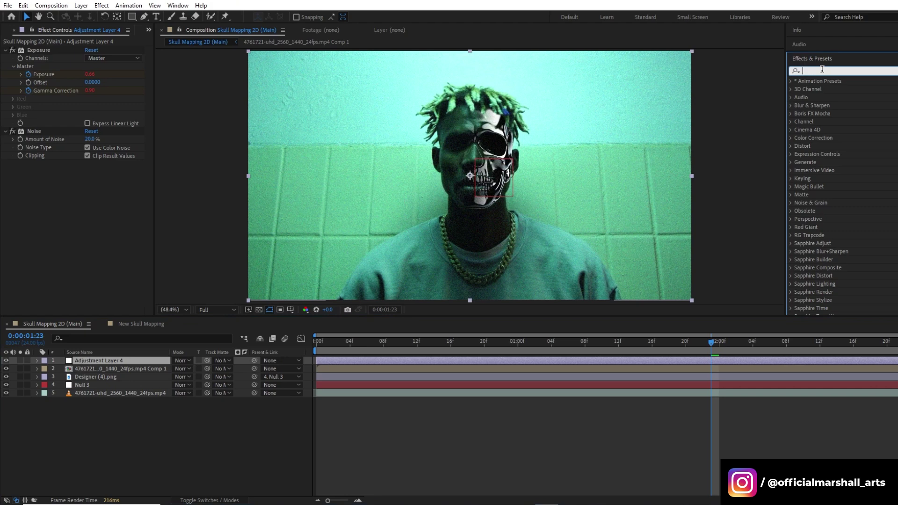
{"action": "type", "text": "brigh"}
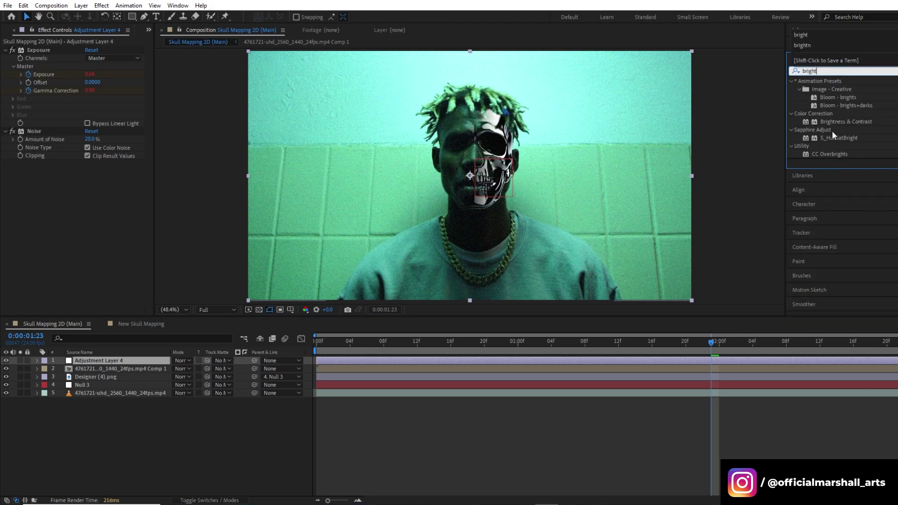
{"action": "type", "text": "t"}
{"action": "double_click", "coordinate": [840, 121]}
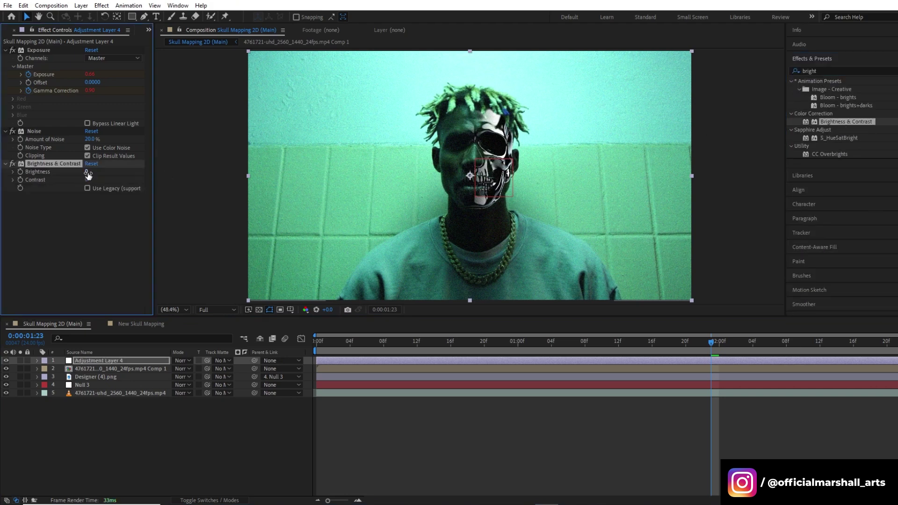
{"action": "left_click_drag", "start_coordinate": [88, 175], "coordinate": [165, 171]}
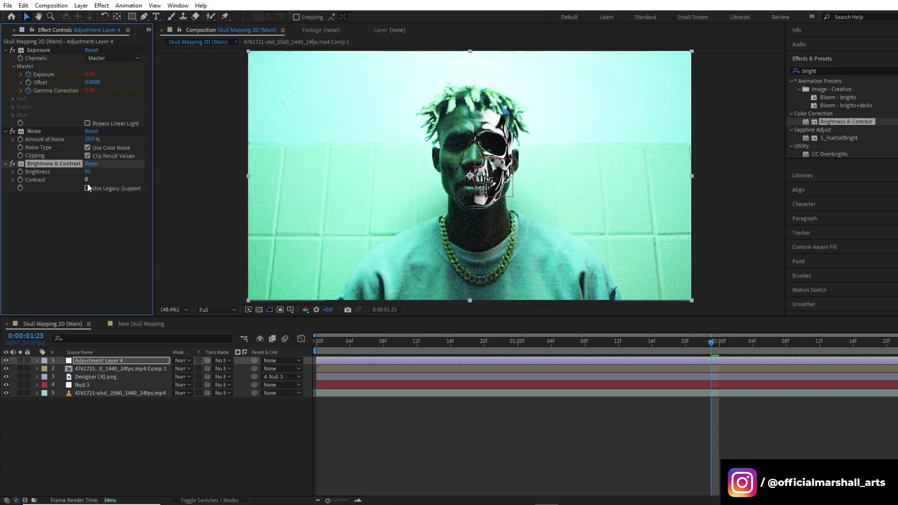
{"action": "left_click_drag", "start_coordinate": [86, 180], "coordinate": [57, 179]}
{"action": "left_click_drag", "start_coordinate": [3, 180], "coordinate": [108, 178]}
{"action": "left_click_drag", "start_coordinate": [49, 166], "coordinate": [43, 132]}
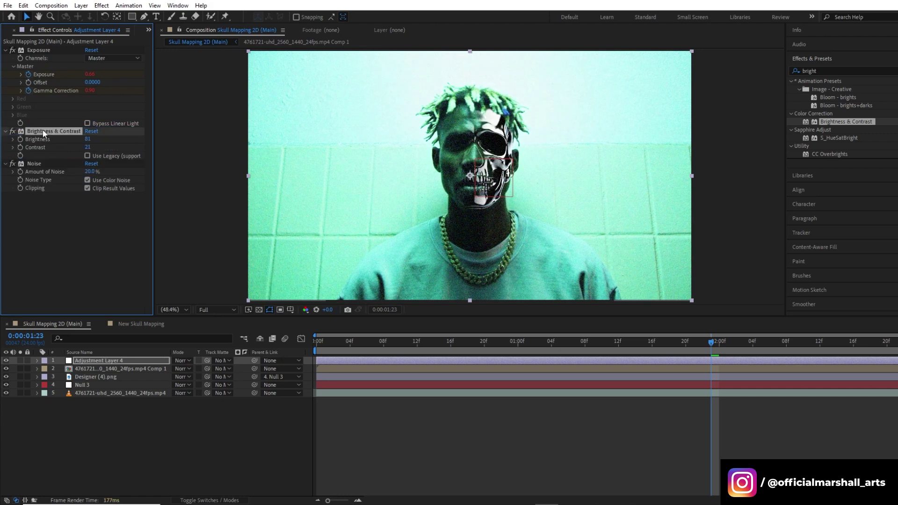
{"action": "left_click_drag", "start_coordinate": [378, 342], "coordinate": [307, 352]}
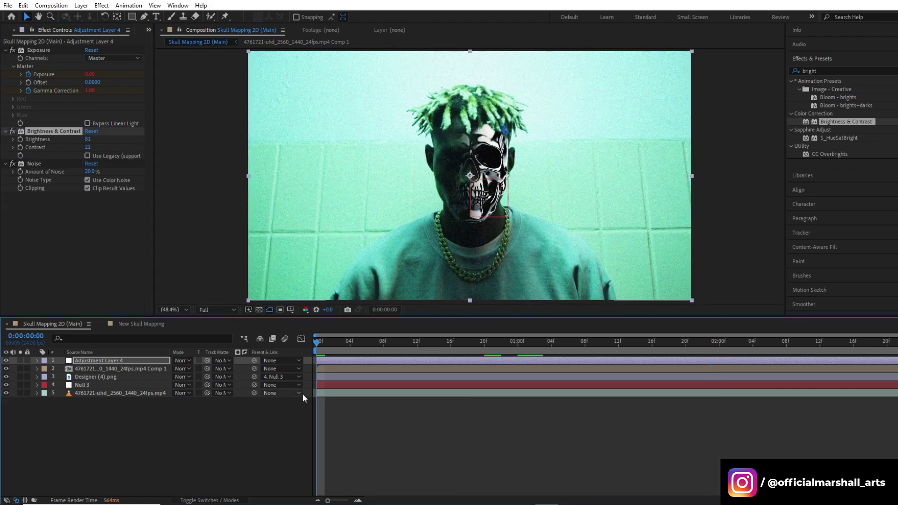
Create a new red (ff0000) solid layer
{"action": "right_click", "coordinate": [300, 405]}
{"action": "mouse_move", "coordinate": [355, 296]}
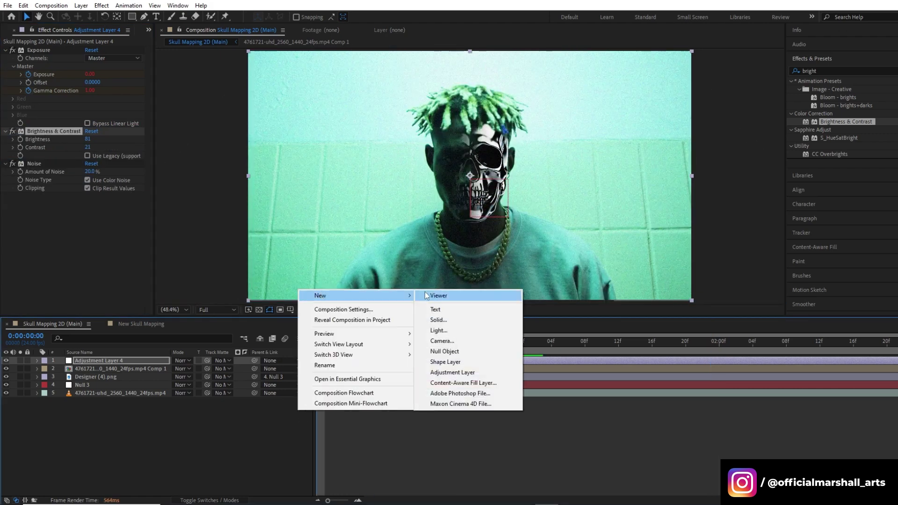
{"action": "left_click", "coordinate": [452, 319]}
{"action": "left_click", "coordinate": [452, 312]}
{"action": "type", "text": "ff0000"}
{"action": "left_click", "coordinate": [259, 195]}
{"action": "left_click", "coordinate": [485, 339]}
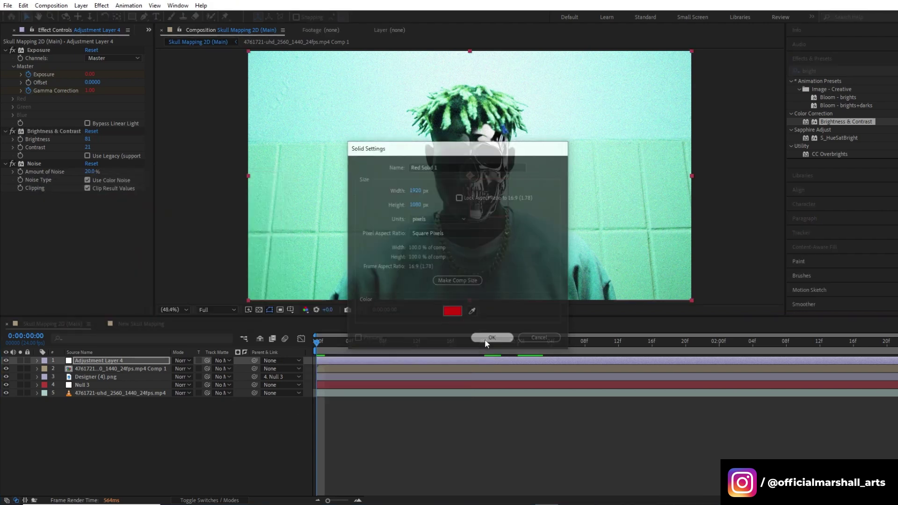
Draw a small ellipse mask over the skull's eye socket and shrink it to a dot
{"action": "left_click", "coordinate": [133, 17]}
{"action": "left_click", "coordinate": [173, 37]}
{"action": "mouse_move", "coordinate": [468, 181]}
{"action": "left_mouse_down"}
{"action": "mouse_move", "coordinate": [451, 175]}
{"action": "mouse_move", "coordinate": [487, 158]}
{"action": "left_mouse_up"}
{"action": "key", "text": "v"}
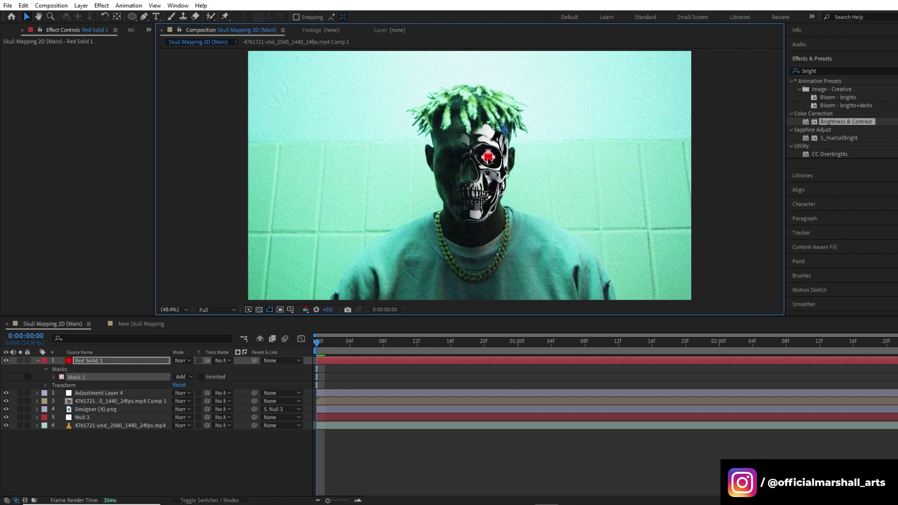
{"action": "key", "text": "m"}
{"action": "key", "text": "m"}
{"action": "scroll", "coordinate": [482, 173], "scroll_direction": "up", "scroll_amount": 3}
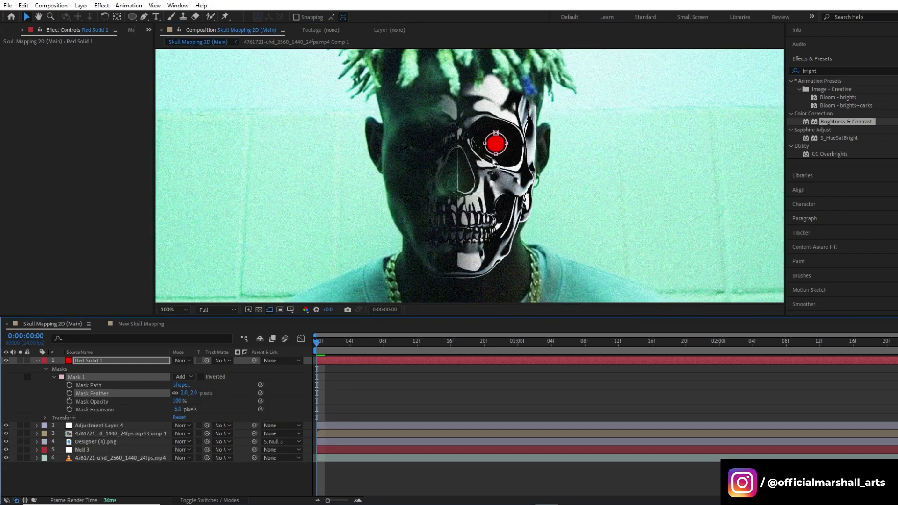
{"action": "scroll", "coordinate": [494, 162], "scroll_direction": "up", "scroll_amount": 2}
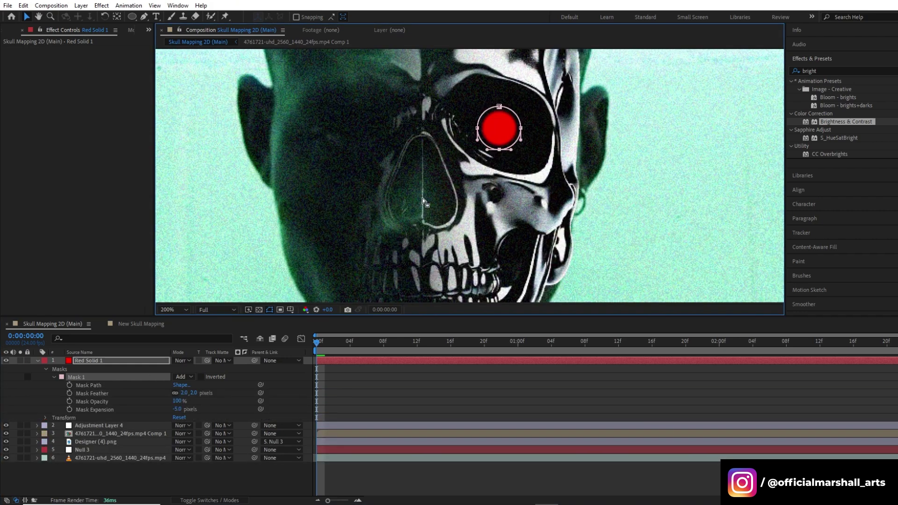
{"action": "double_click", "coordinate": [521, 128]}
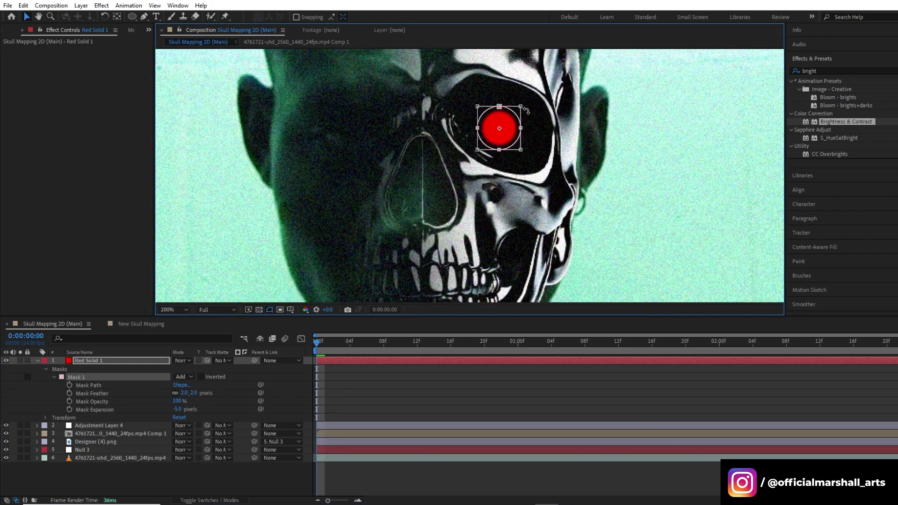
{"action": "left_click_drag", "start_coordinate": [520, 107], "coordinate": [501, 123]}
Duplicate the eye mask as Mask 2 with large feather and expansion for a glow
{"action": "left_click", "coordinate": [177, 410]}
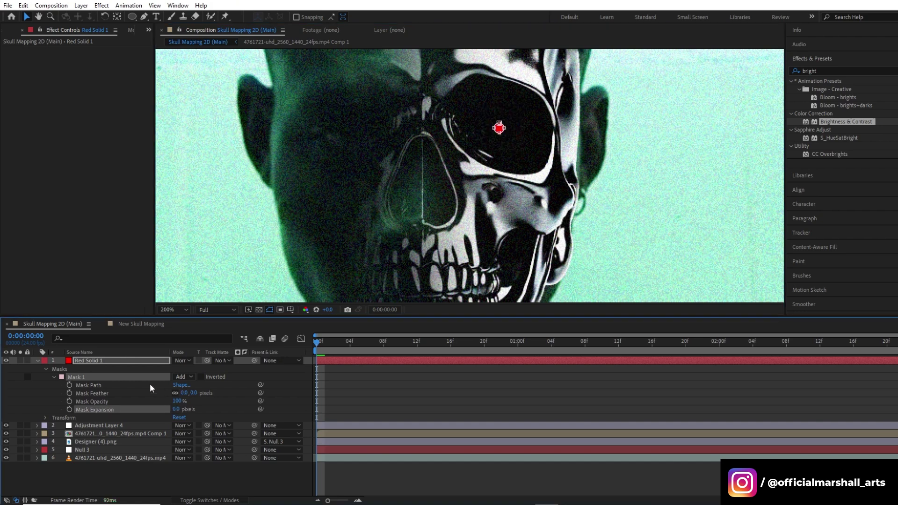
{"action": "key", "text": "ctrl+d"}
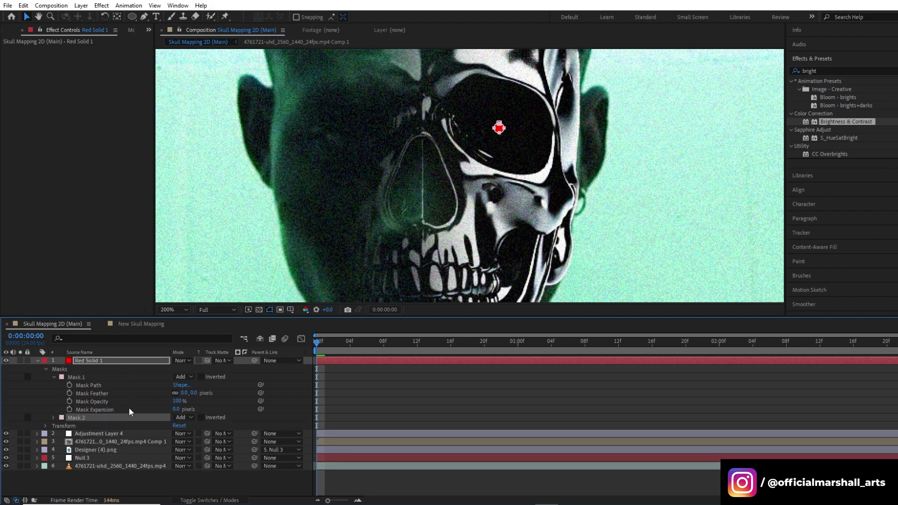
{"action": "left_click_drag", "start_coordinate": [184, 401], "coordinate": [226, 401]}
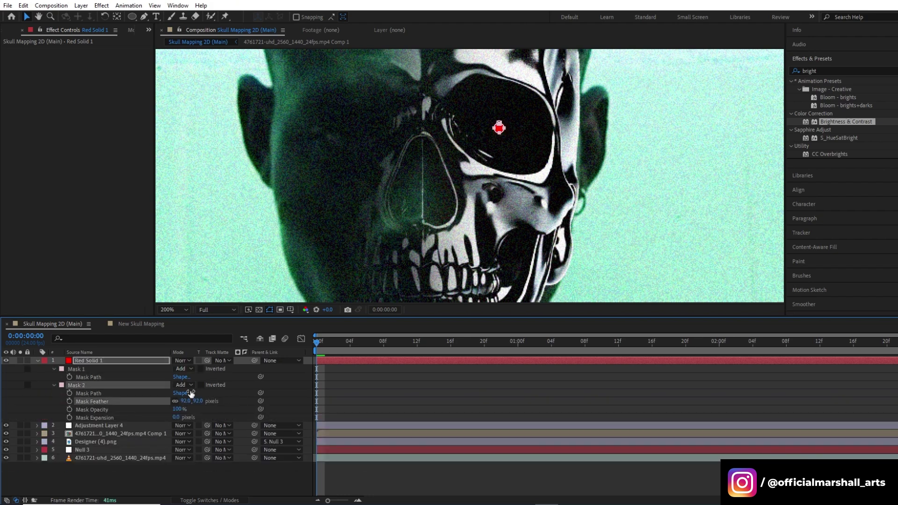
{"action": "left_click_drag", "start_coordinate": [176, 417], "coordinate": [187, 417]}
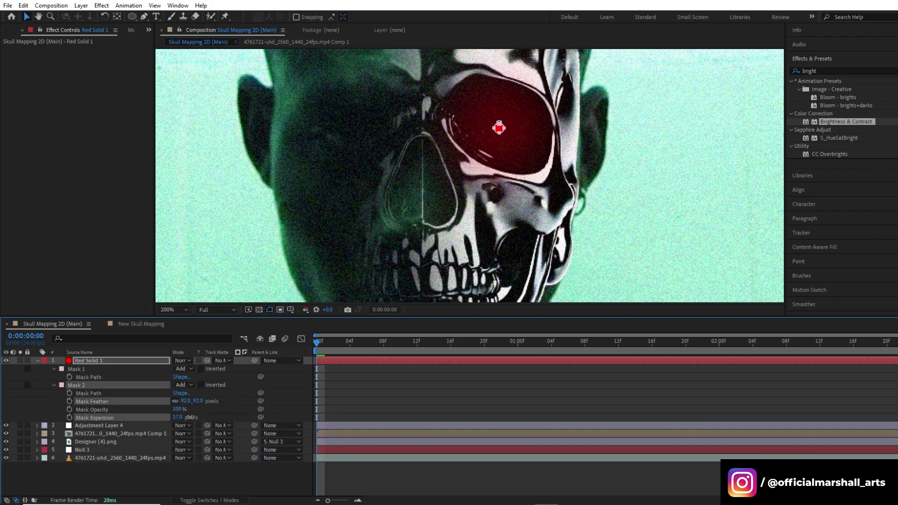
{"action": "left_click", "coordinate": [375, 395]}
{"action": "key", "text": "m"}
{"action": "key", "text": "m"}
{"action": "left_click", "coordinate": [89, 385]}
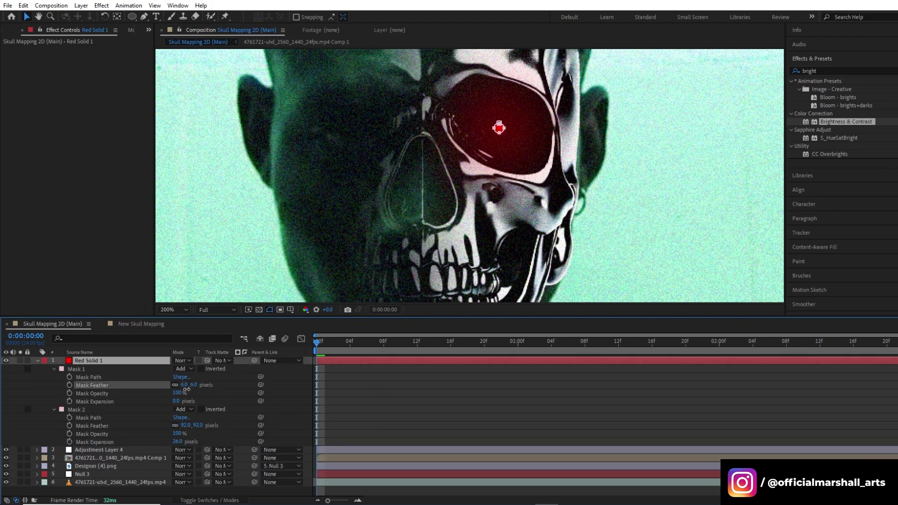
{"action": "left_click", "coordinate": [327, 387]}
Parent Red Solid 1 to Null 3 and solo the source footage layer
{"action": "left_click", "coordinate": [38, 360]}
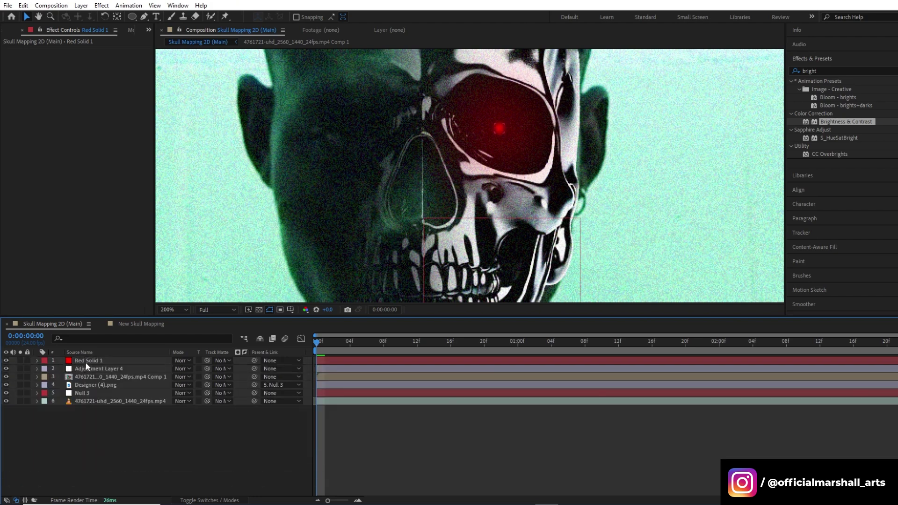
{"action": "key", "text": "comma"}
{"action": "left_click", "coordinate": [90, 399]}
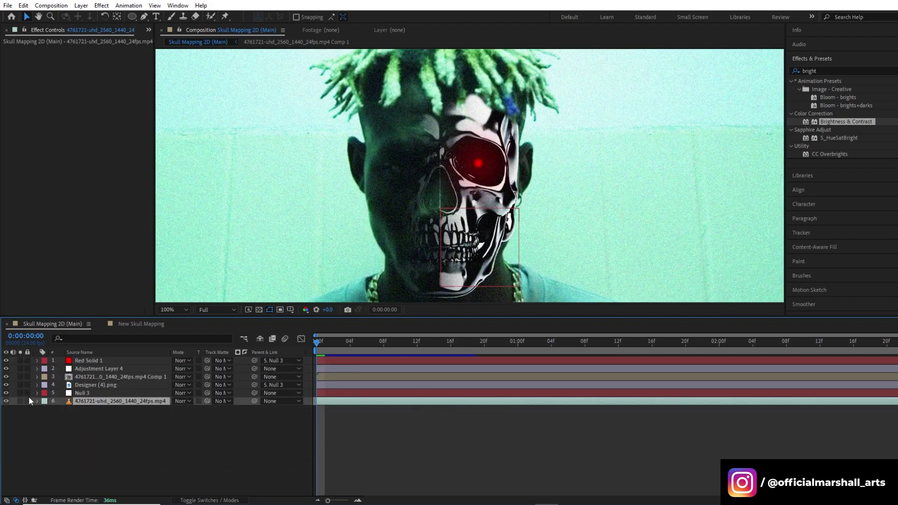
{"action": "left_click", "coordinate": [20, 401]}
{"action": "key", "text": "comma"}
Place a track point on the subject's brow and analyse the motion forward
{"action": "left_click", "coordinate": [816, 232]}
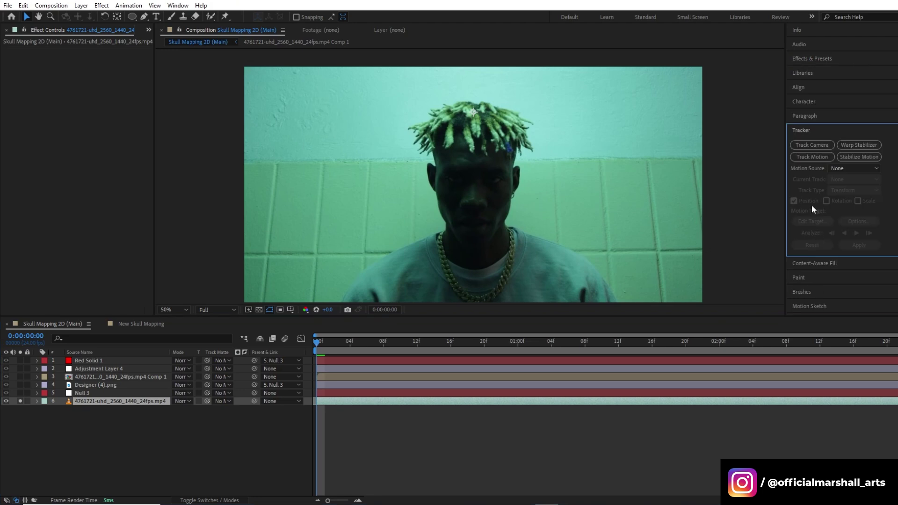
{"action": "left_click", "coordinate": [813, 157]}
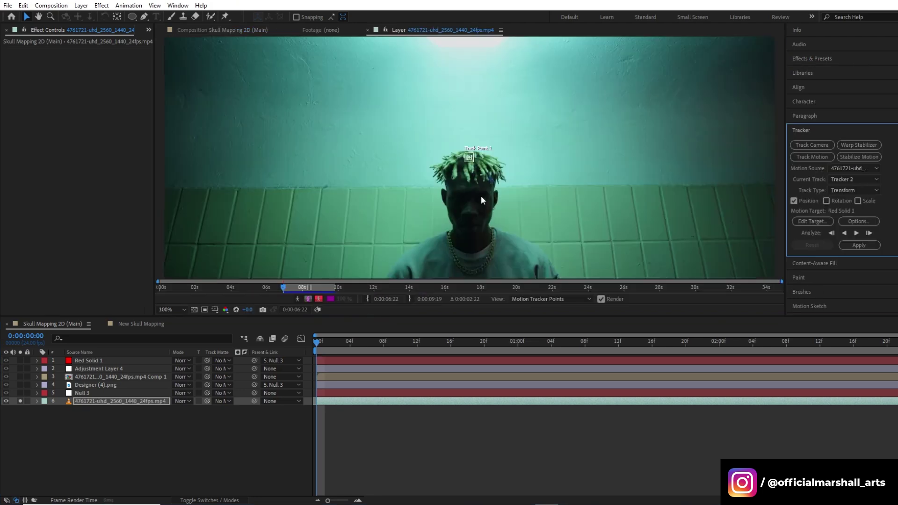
{"action": "key", "text": "period"}
{"action": "key", "text": "period"}
{"action": "left_click_drag", "start_coordinate": [451, 87], "coordinate": [509, 225]}
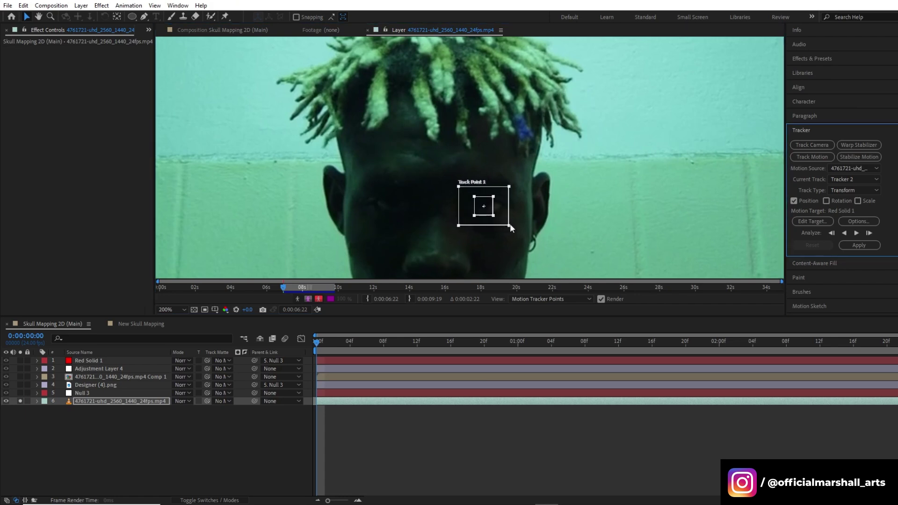
{"action": "left_click", "coordinate": [866, 233]}
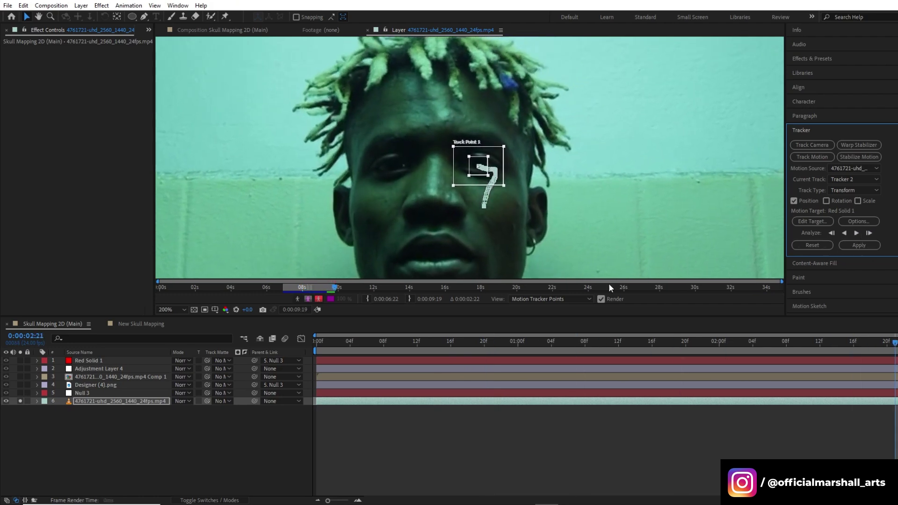
Create Null 6 and apply the brow track's X and Y motion to it
{"action": "right_click", "coordinate": [257, 432]}
{"action": "mouse_move", "coordinate": [281, 310]}
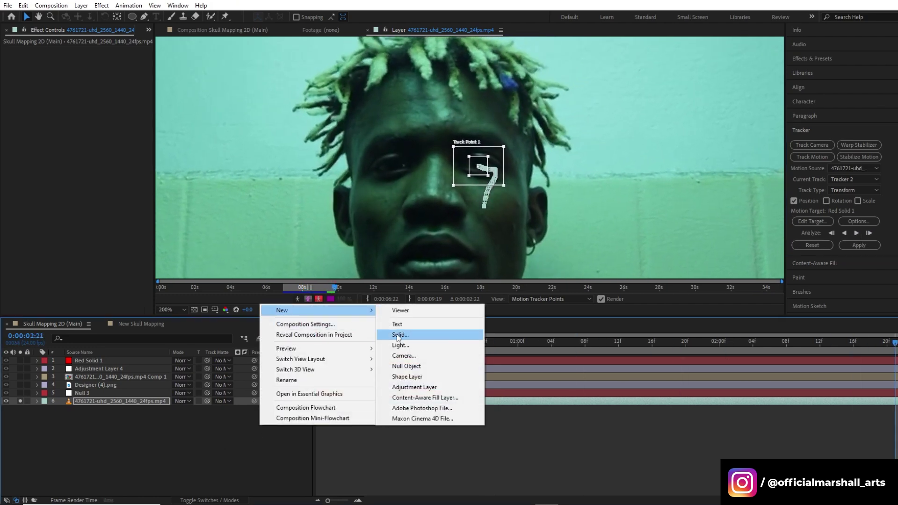
{"action": "left_click", "coordinate": [409, 366]}
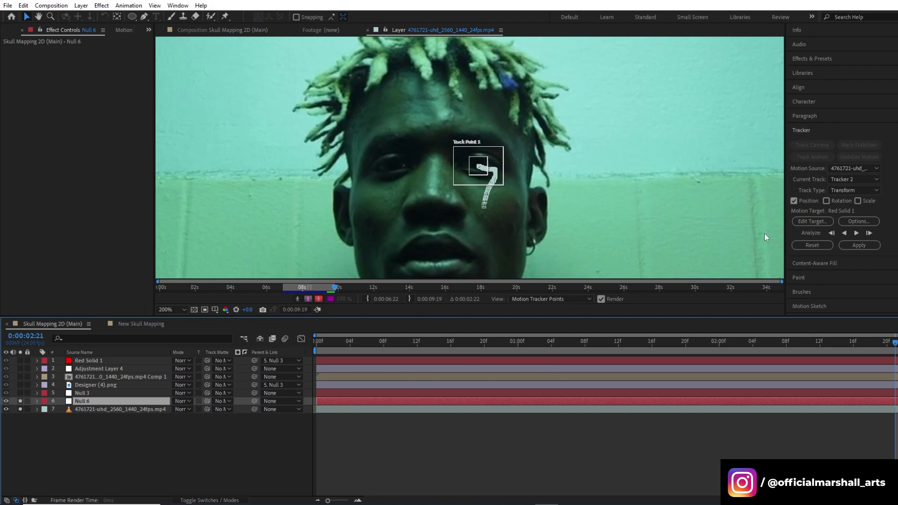
{"action": "left_click", "coordinate": [812, 221]}
{"action": "left_click", "coordinate": [464, 238]}
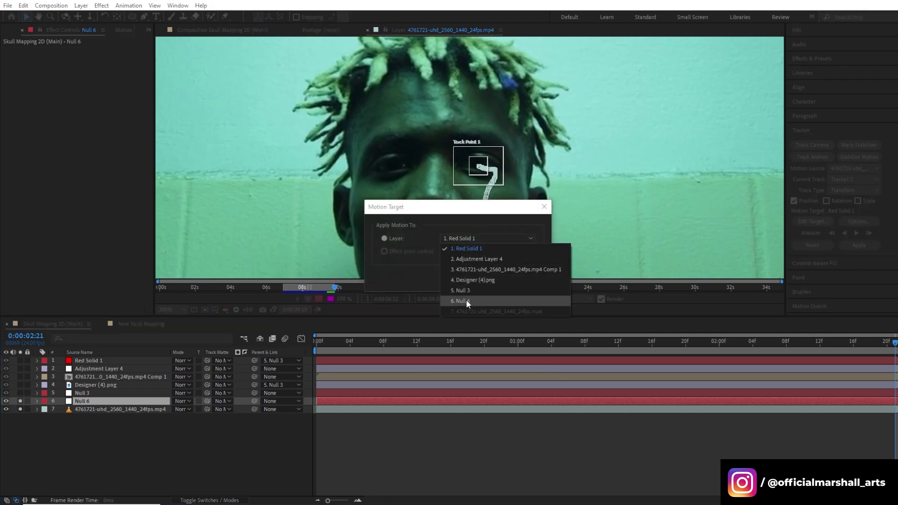
{"action": "left_click", "coordinate": [466, 300]}
{"action": "left_click", "coordinate": [475, 279]}
{"action": "left_click", "coordinate": [845, 242]}
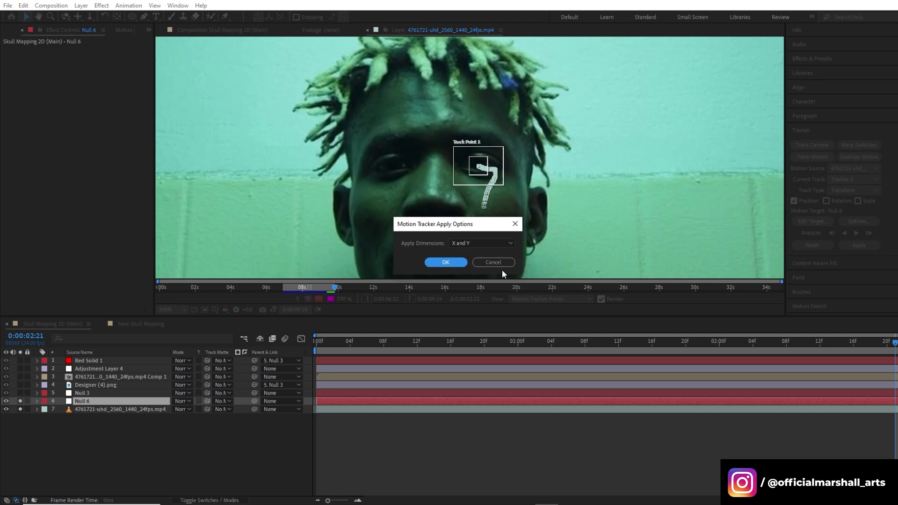
{"action": "left_click", "coordinate": [455, 264]}
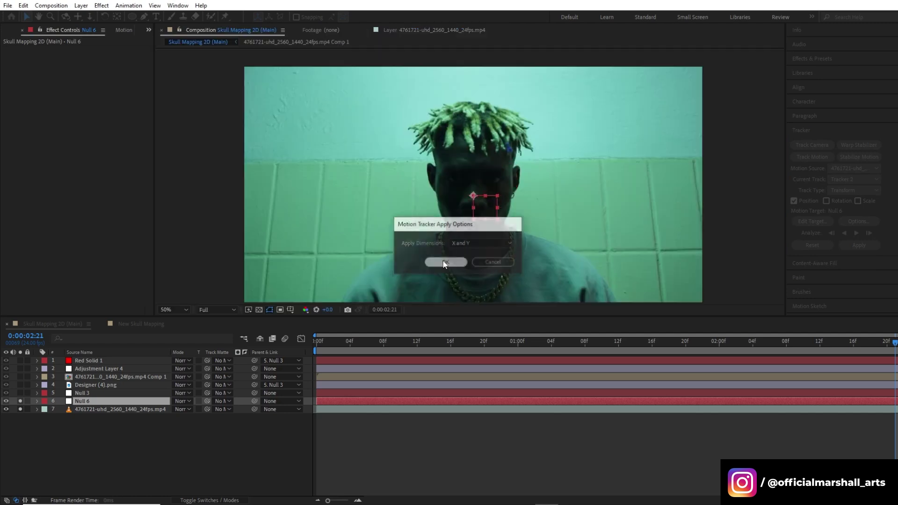
Unsolo the footage, move Null 6 to layer 2, and parent Red Solid 1 to it
{"action": "left_click", "coordinate": [20, 401]}
{"action": "left_click_drag", "start_coordinate": [89, 401], "coordinate": [91, 370]}
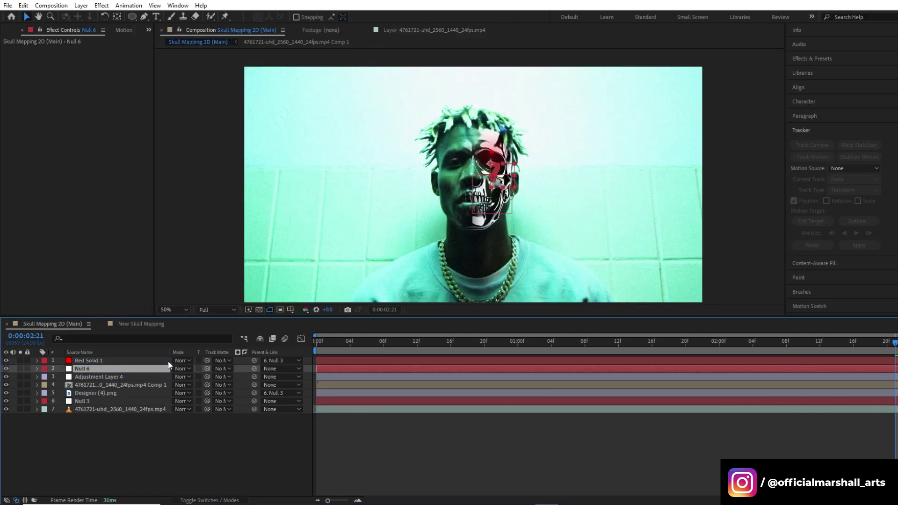
{"action": "left_click_drag", "start_coordinate": [341, 341], "coordinate": [148, 371]}
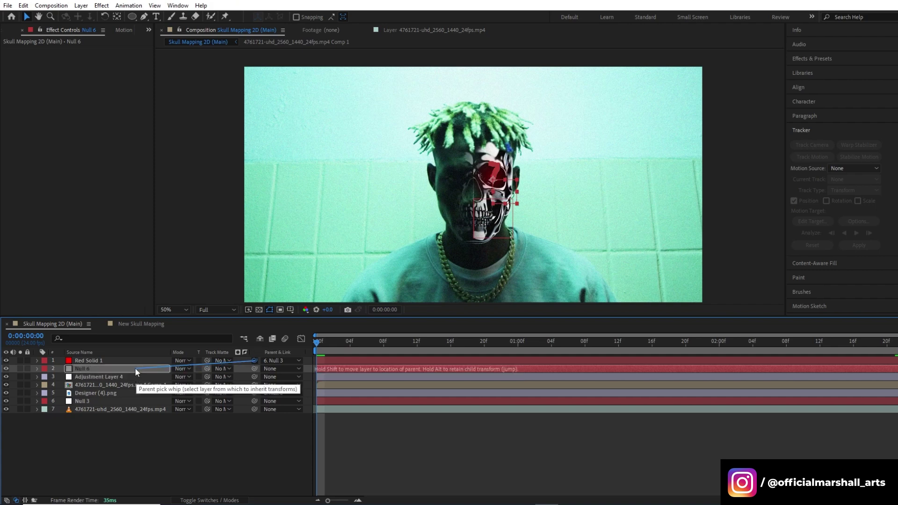
{"action": "left_click", "coordinate": [392, 441]}
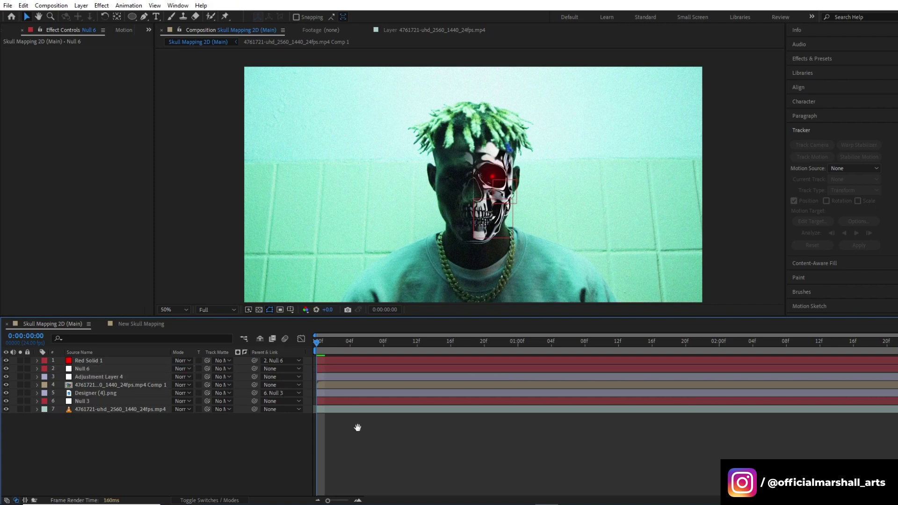